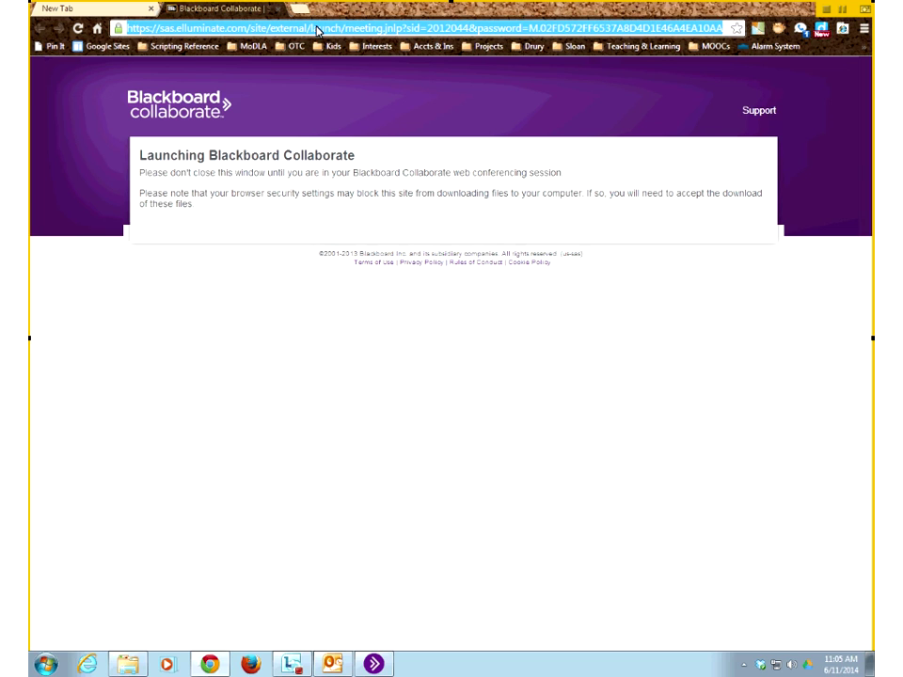
Open the 14SP-BUS-125-W01-SELLING course and expand its Evaluation tools to show the Retention Center entry
key("alt+Left")
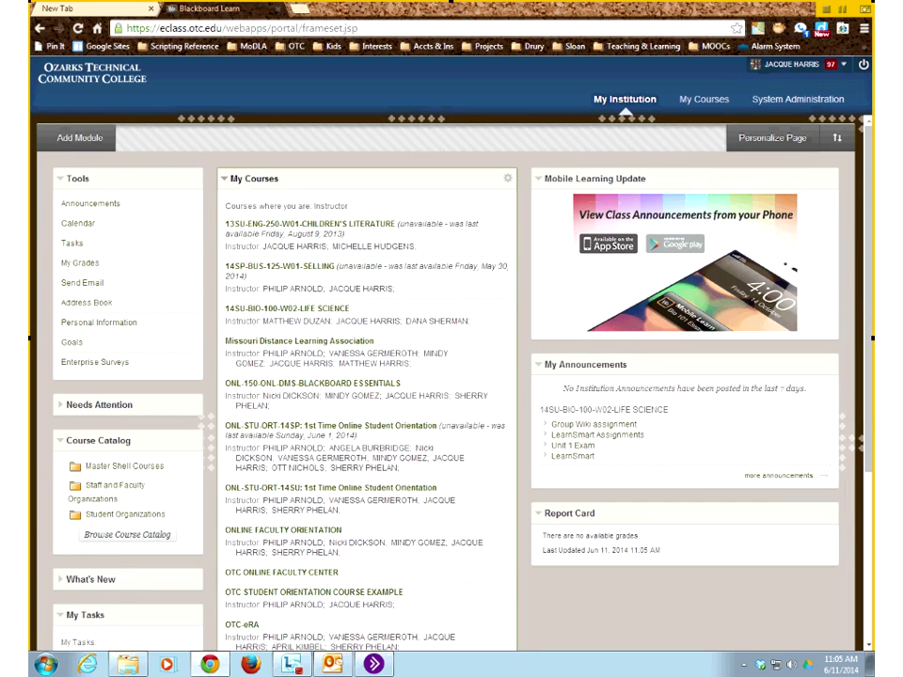
left_click(293, 270)
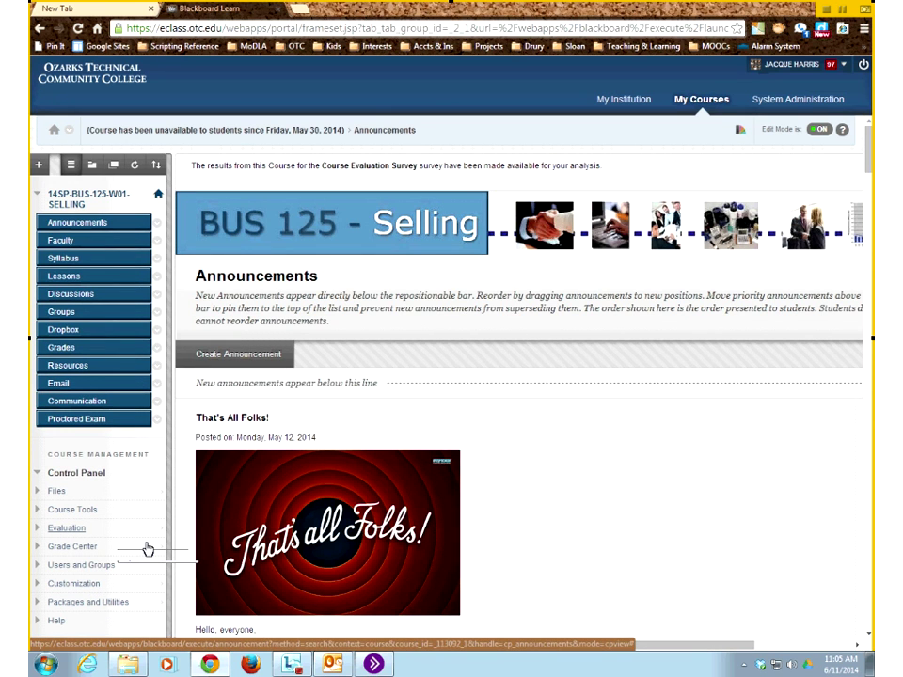
left_click(793, 65)
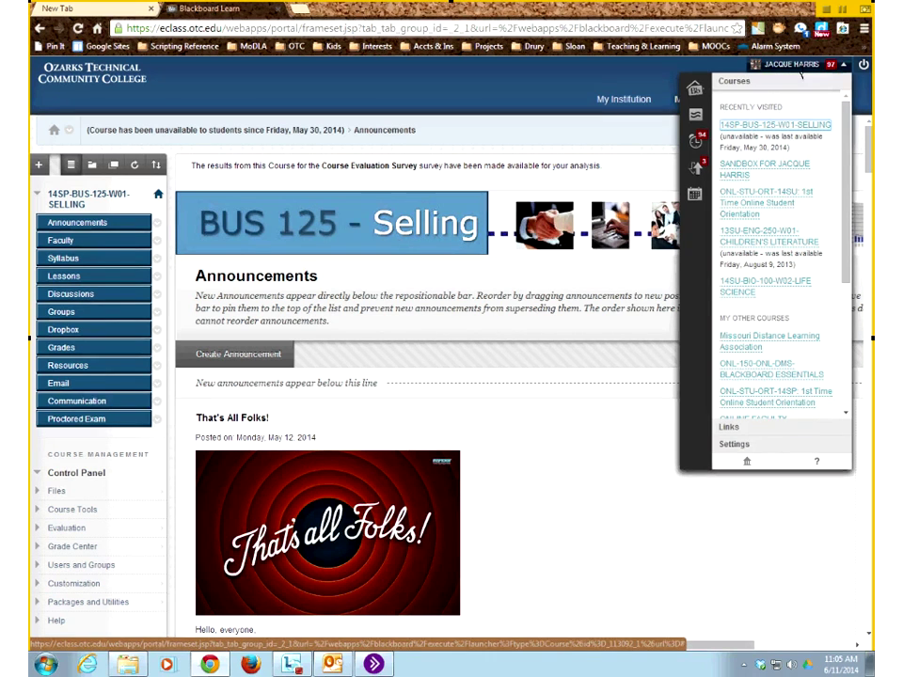
left_click(697, 168)
left_click(67, 529)
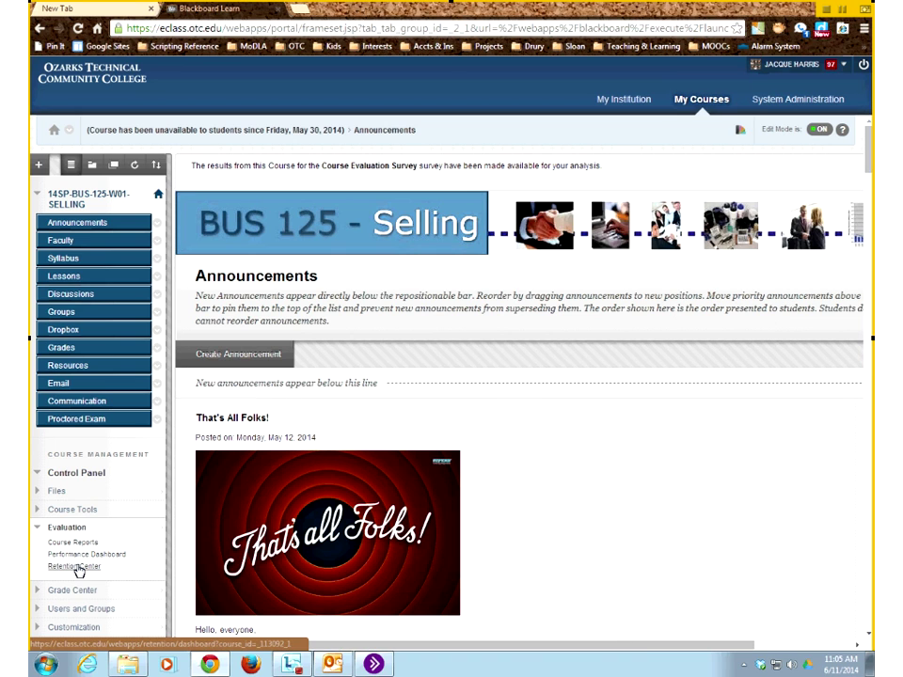
Open the Retention Center overview of all courses and view the tracking status of 13SU-ENG-250-W01-CHILDREN'S LITERATURE
left_click(788, 66)
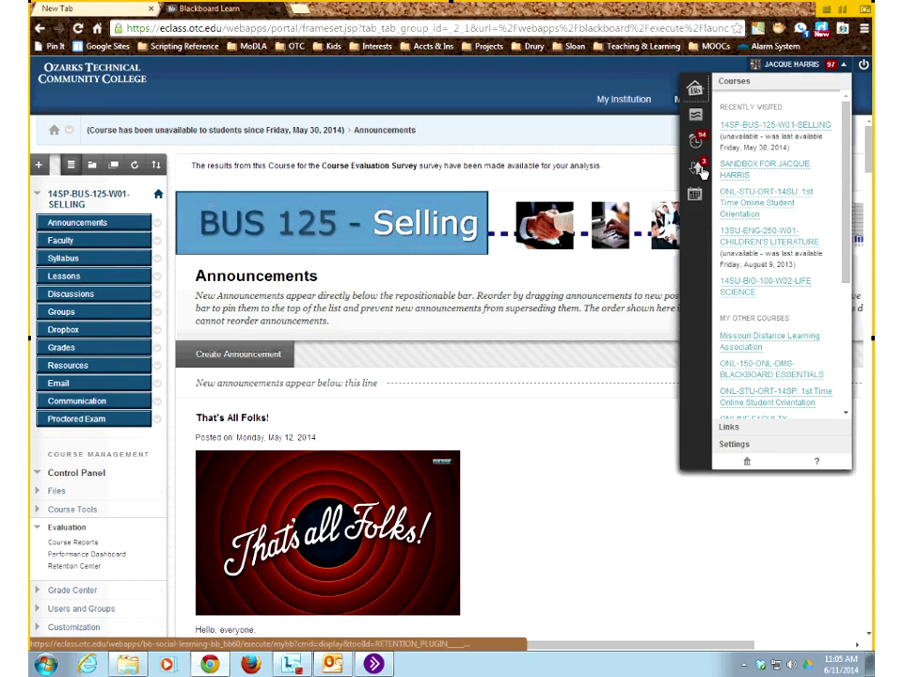
left_click(696, 169)
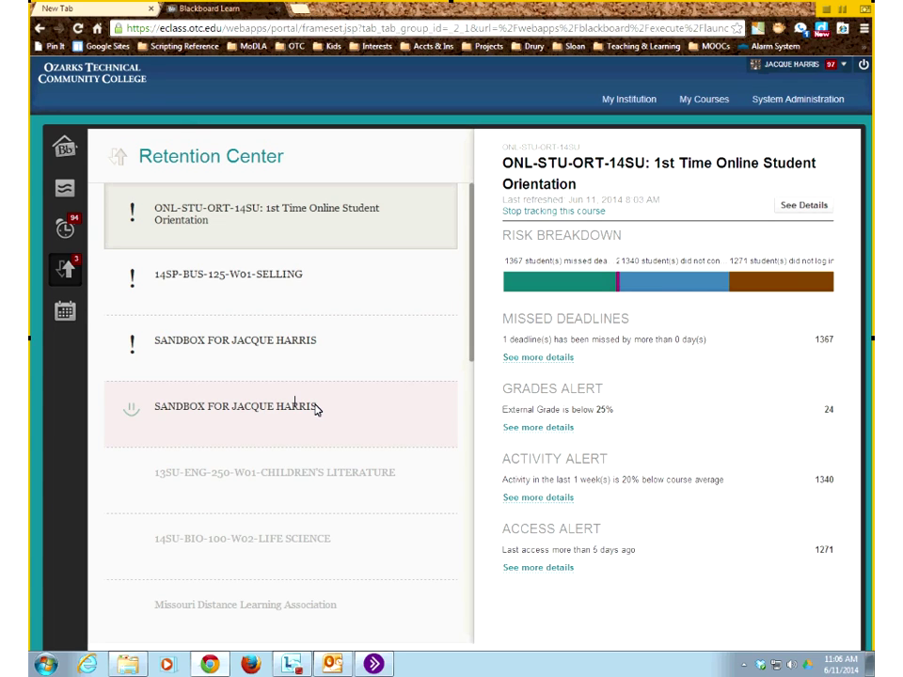
left_click(251, 482)
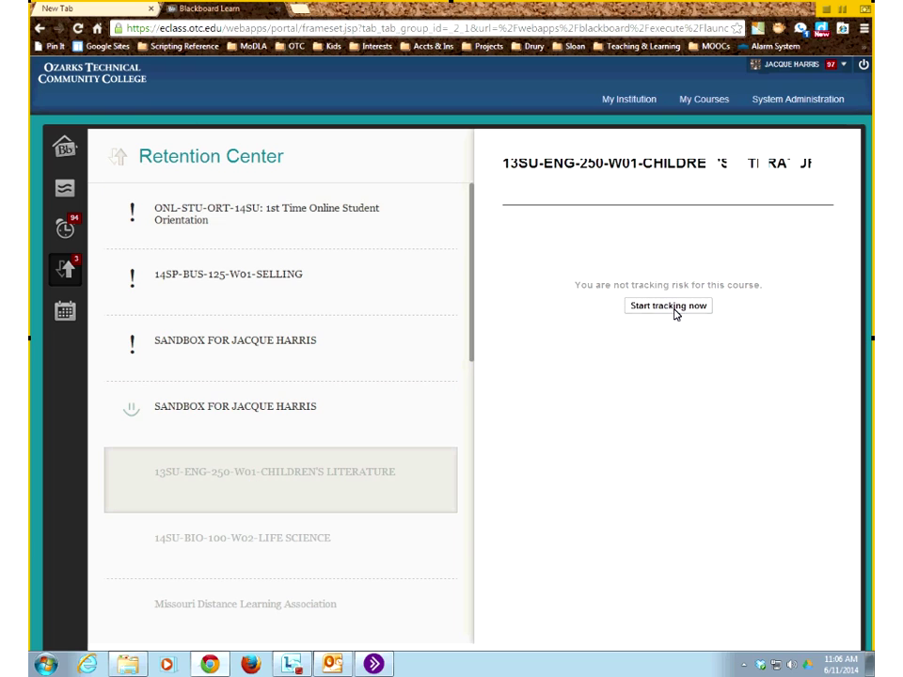
Stop risk tracking for the sandbox course that is flagged with an alert
left_click(228, 420)
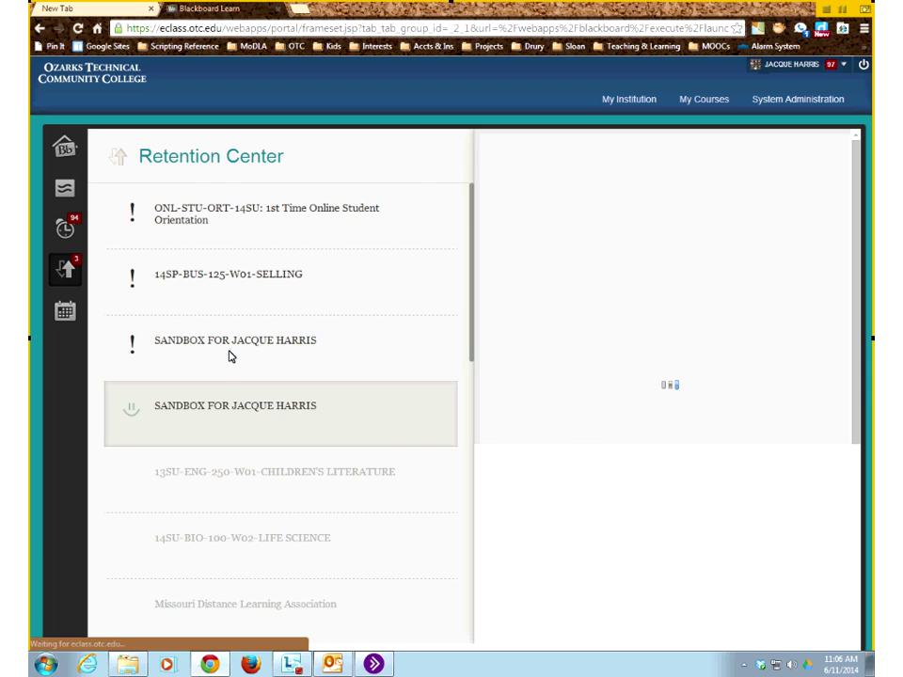
left_click(230, 350)
left_click(558, 191)
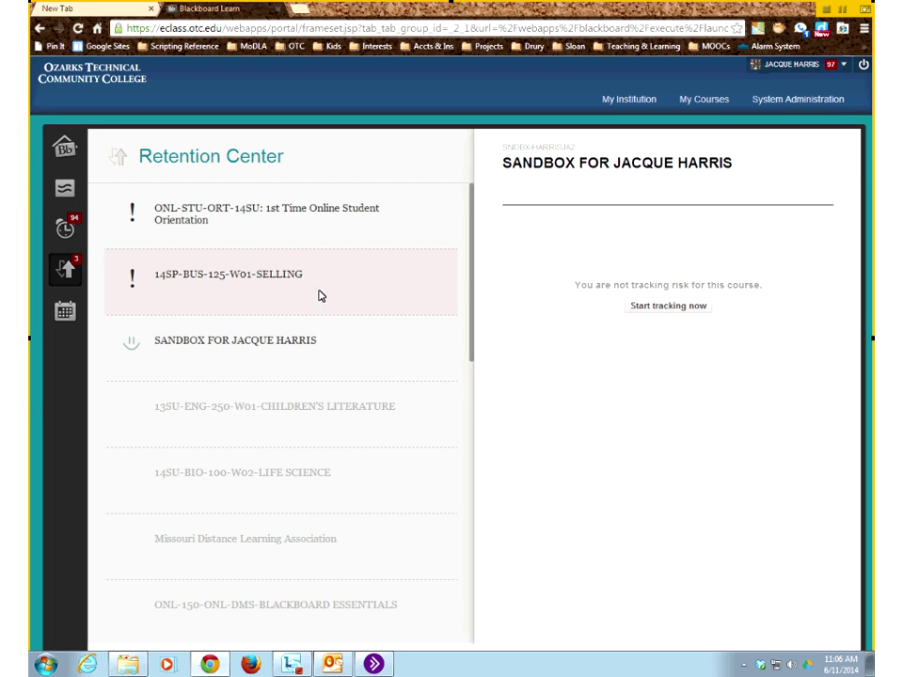
Open the retention details of 14SP-BUS-125-W01-SELLING and examine the table of students currently at risk
left_click(271, 277)
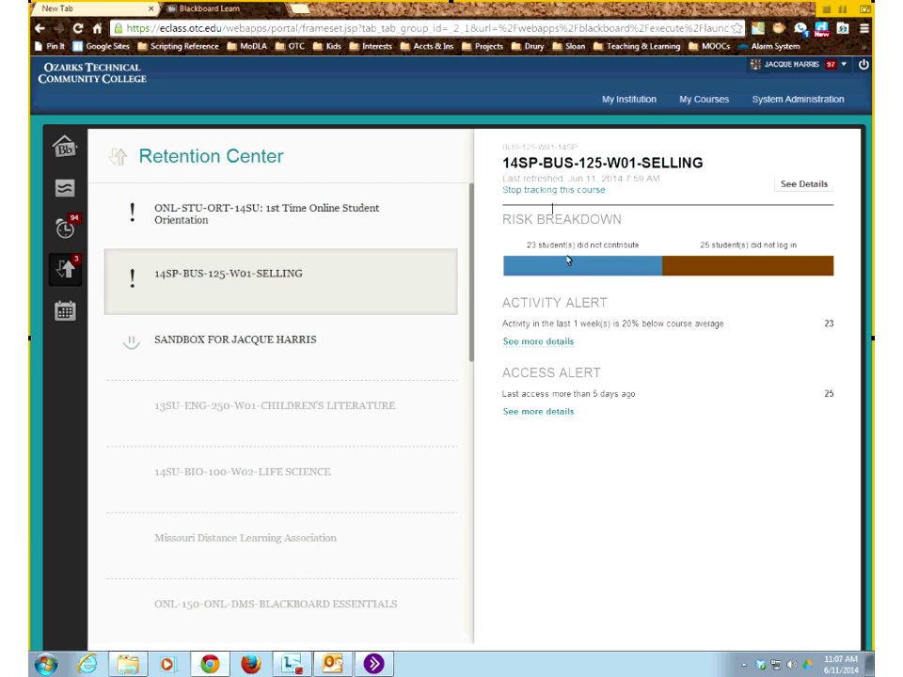
left_click(803, 189)
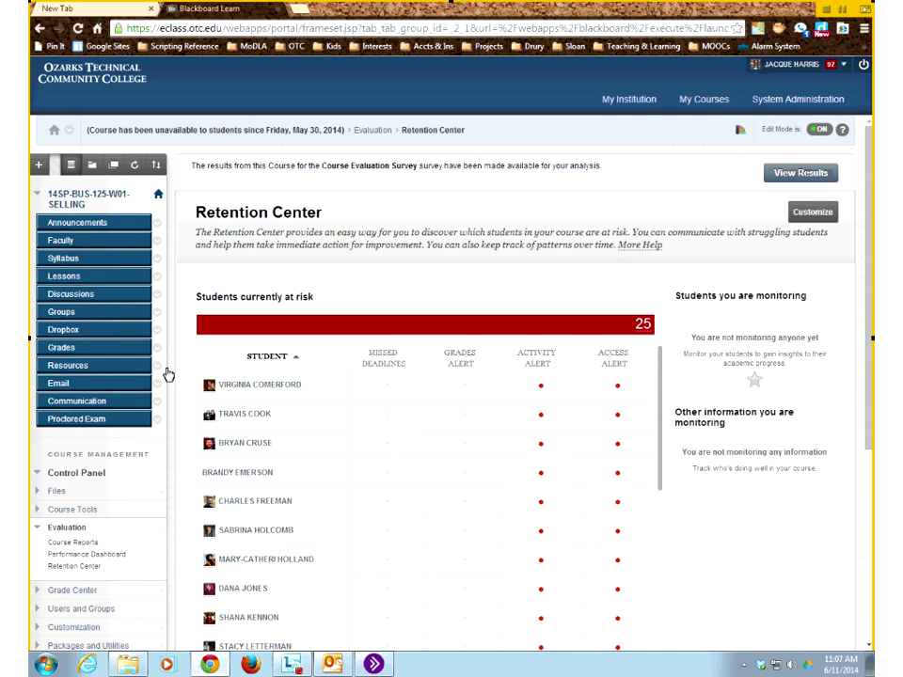
scroll(406, 430, "down", 1)
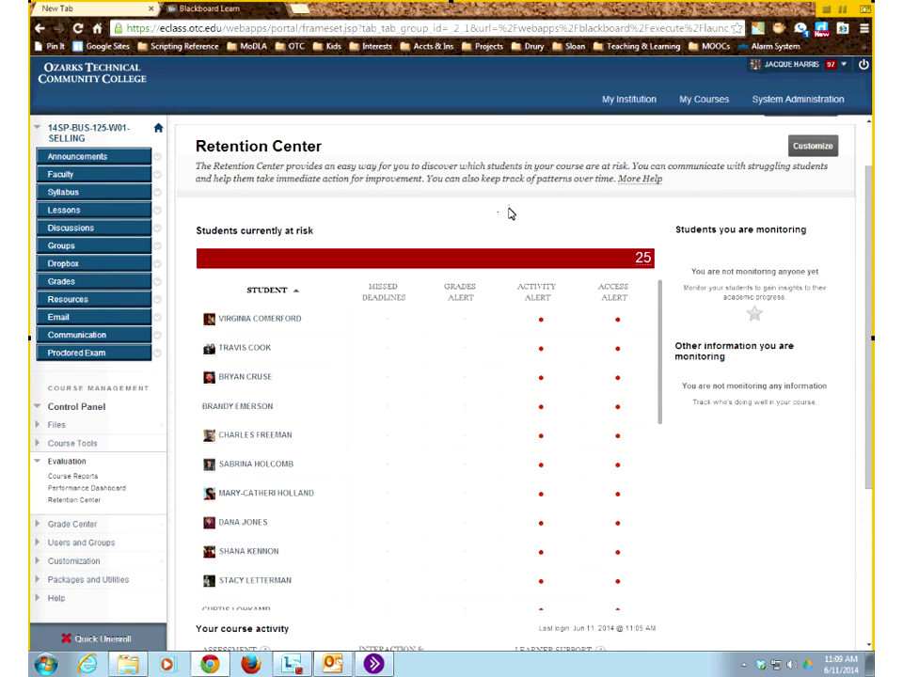
scroll(522, 188, "down", 1)
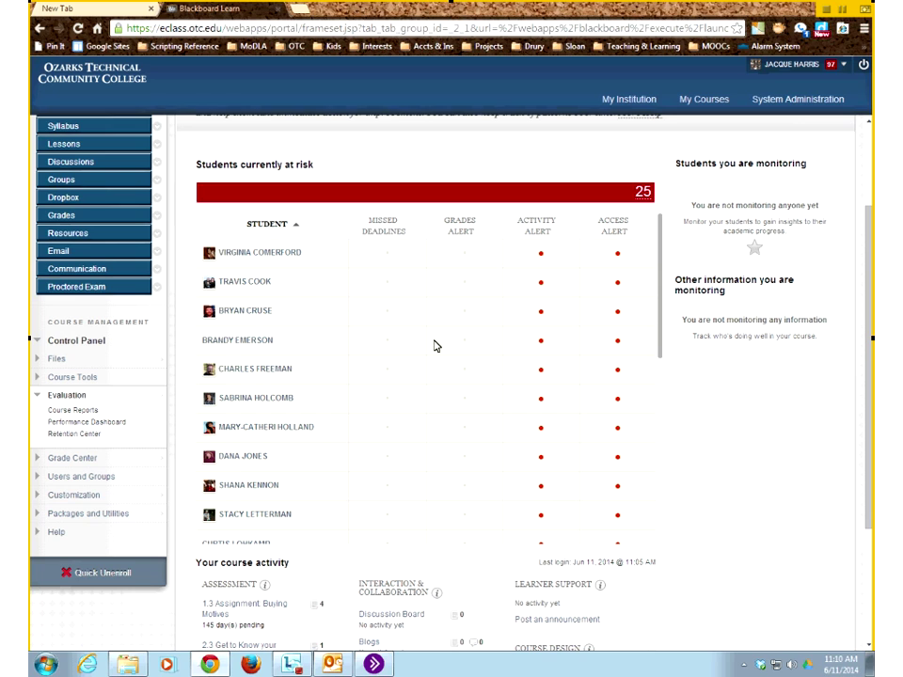
Open the retention status of the third student in the at-risk table and start monitoring that student
left_click(250, 315)
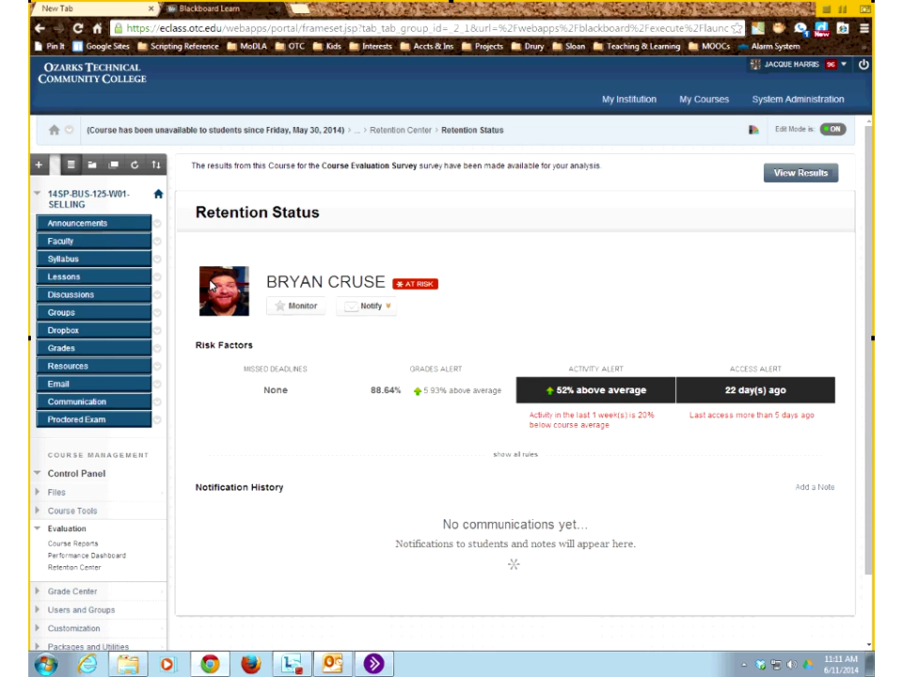
left_click(299, 310)
Open the email notification form addressed to the student, examine its fields and default message, and cancel without sending
left_click(372, 310)
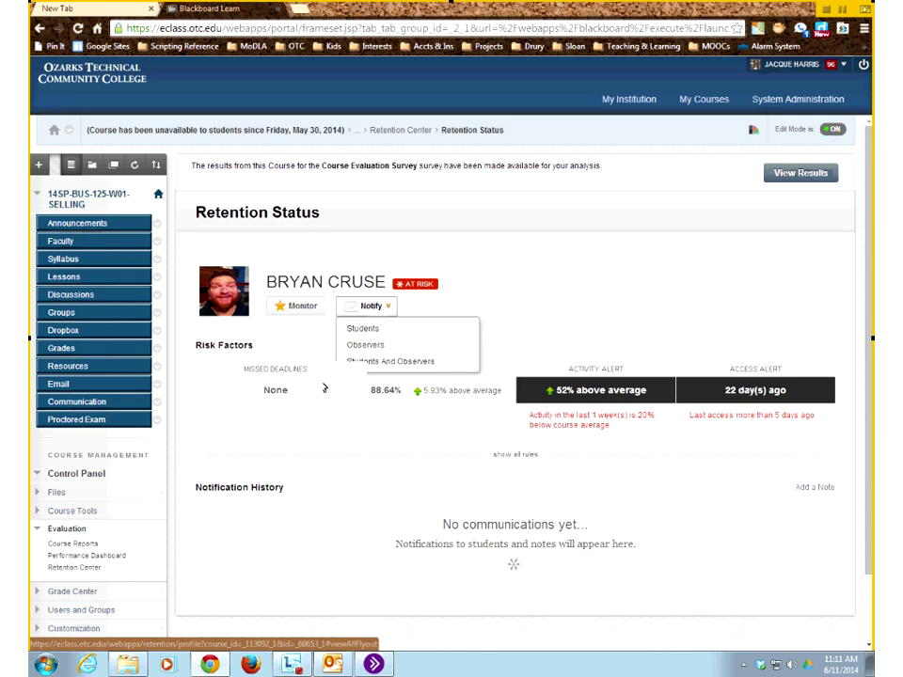
left_click(277, 394)
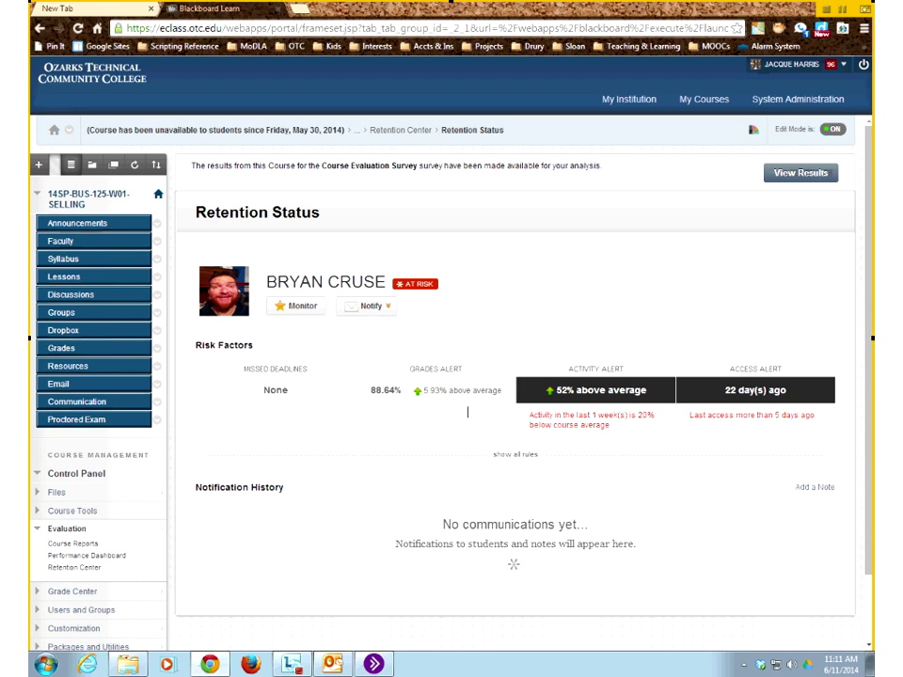
left_click(369, 306)
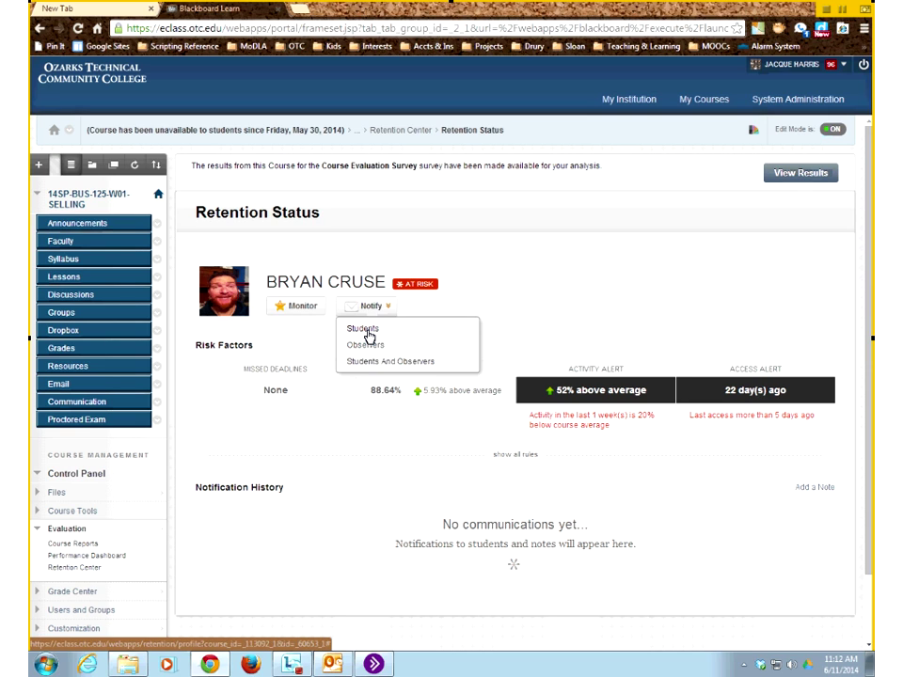
left_click(368, 337)
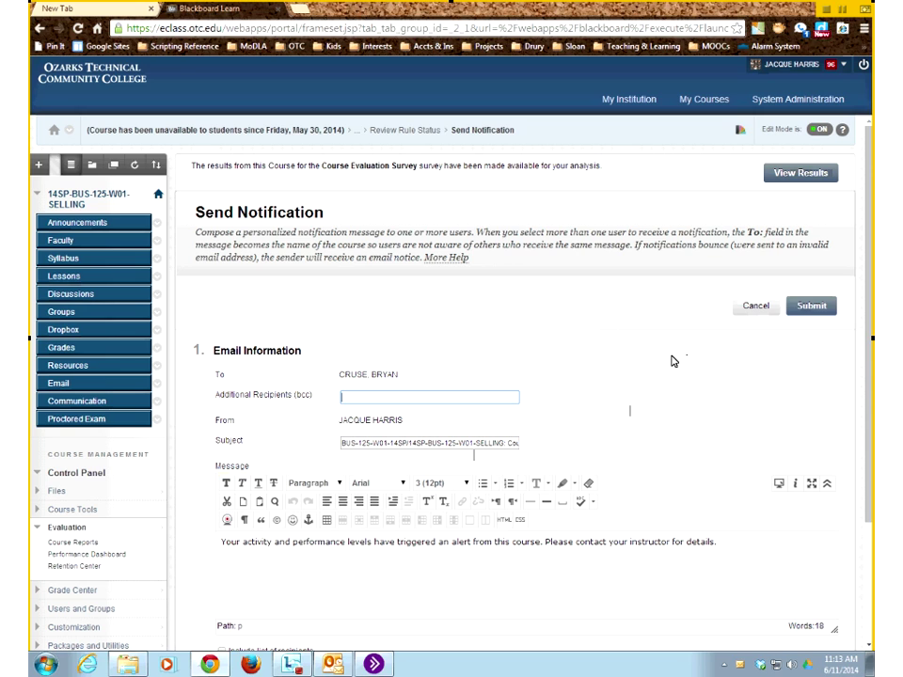
left_click(751, 309)
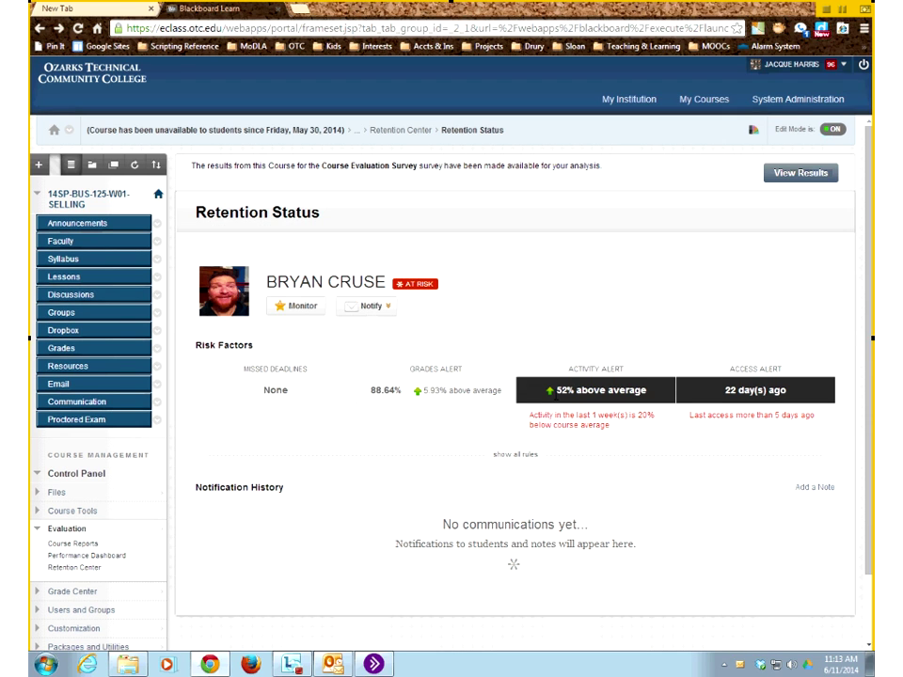
Check the student's activity alert under Risk Factors and return to the course's Retention Center
left_click_drag(546, 390, 657, 395)
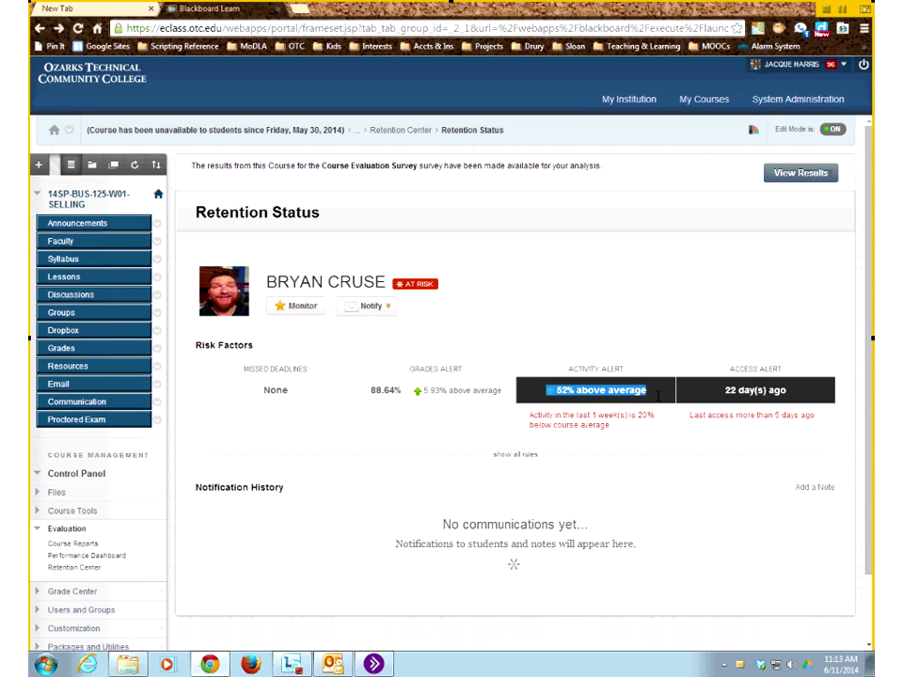
left_click(658, 397)
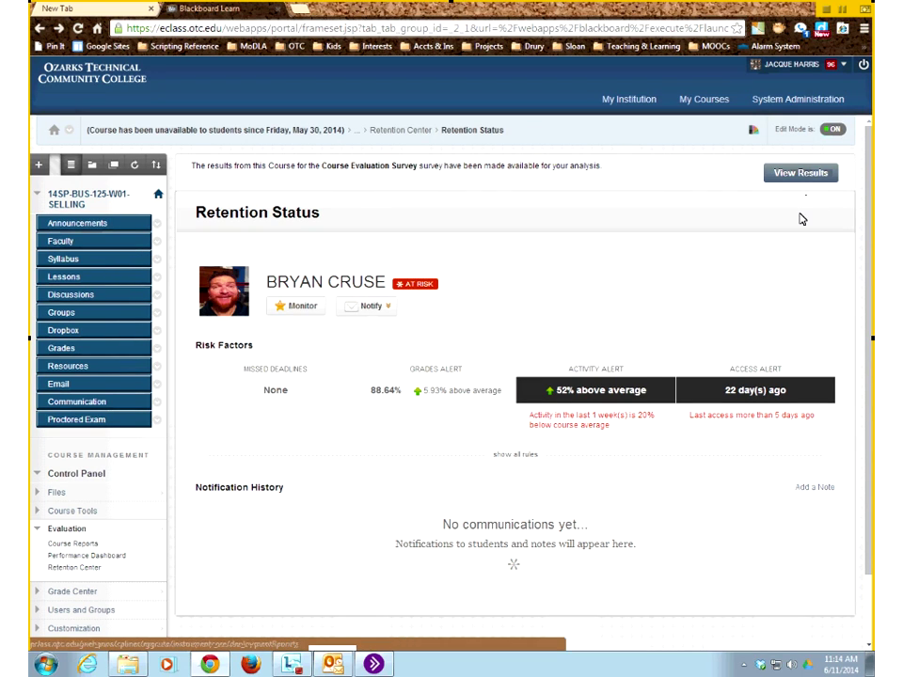
left_click(398, 131)
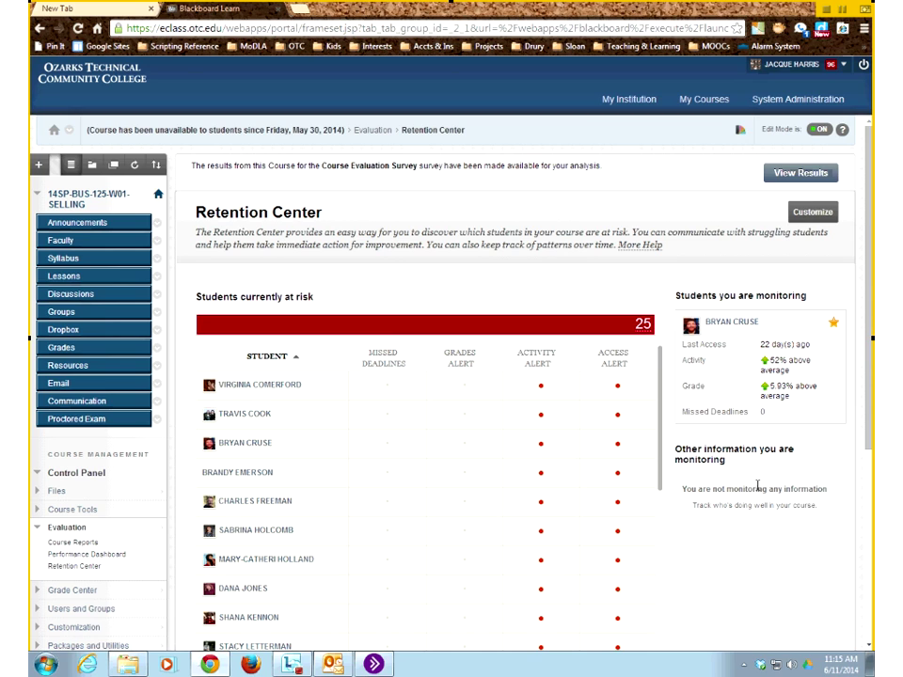
Examine the monitored student's summary and the instructor's course activity section in the Retention Center
scroll(757, 488, "down", 1)
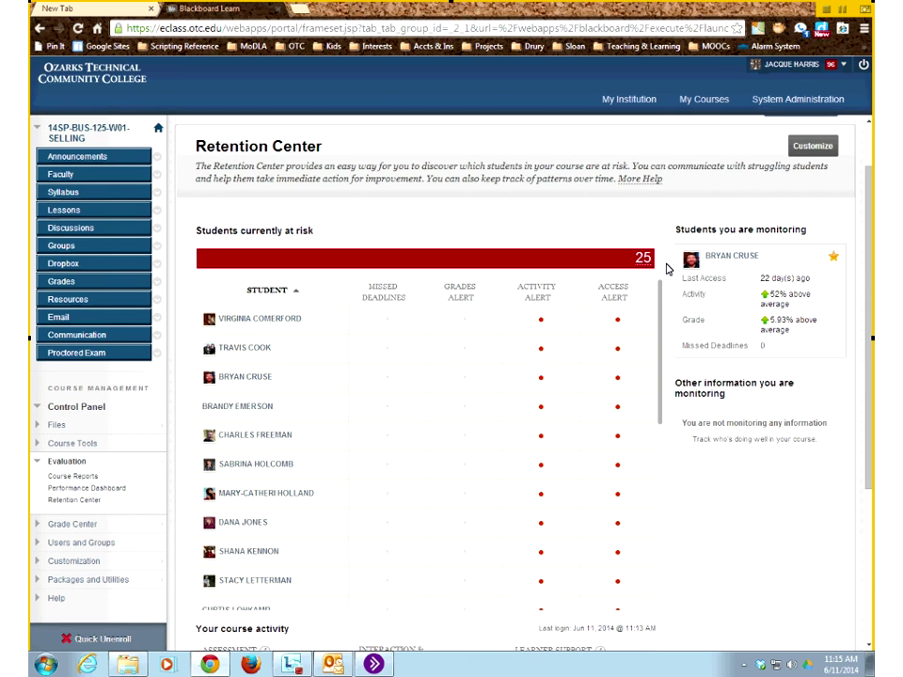
scroll(527, 606, "down", 5)
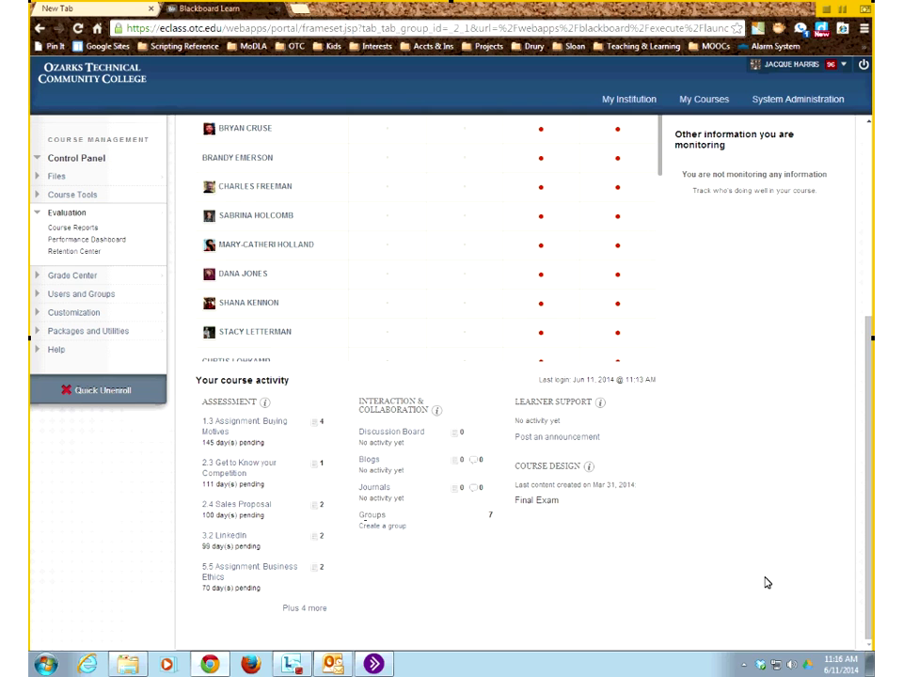
scroll(828, 579, "up", 3)
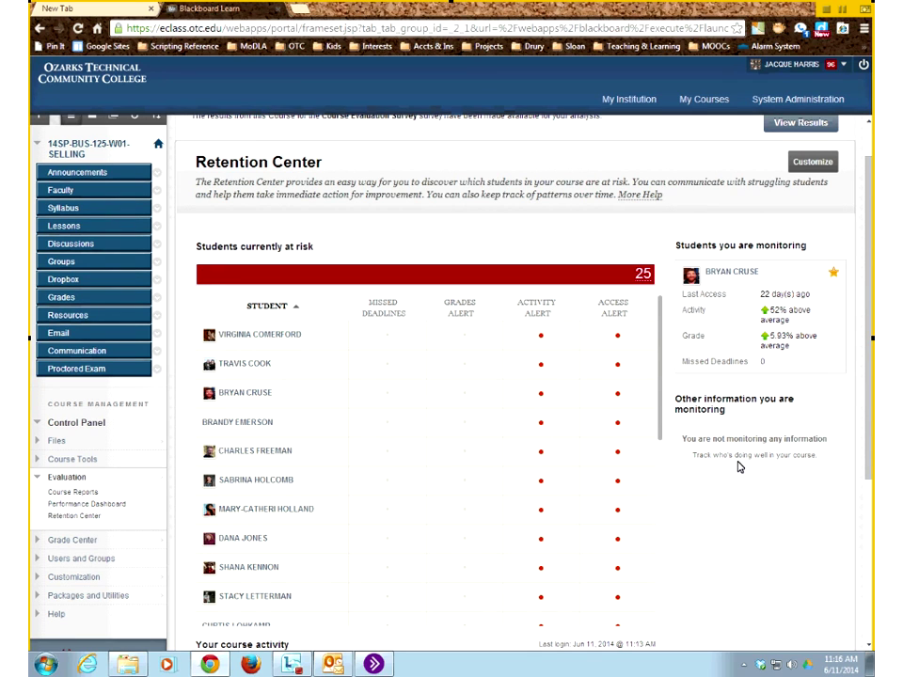
scroll(739, 467, "up", 1)
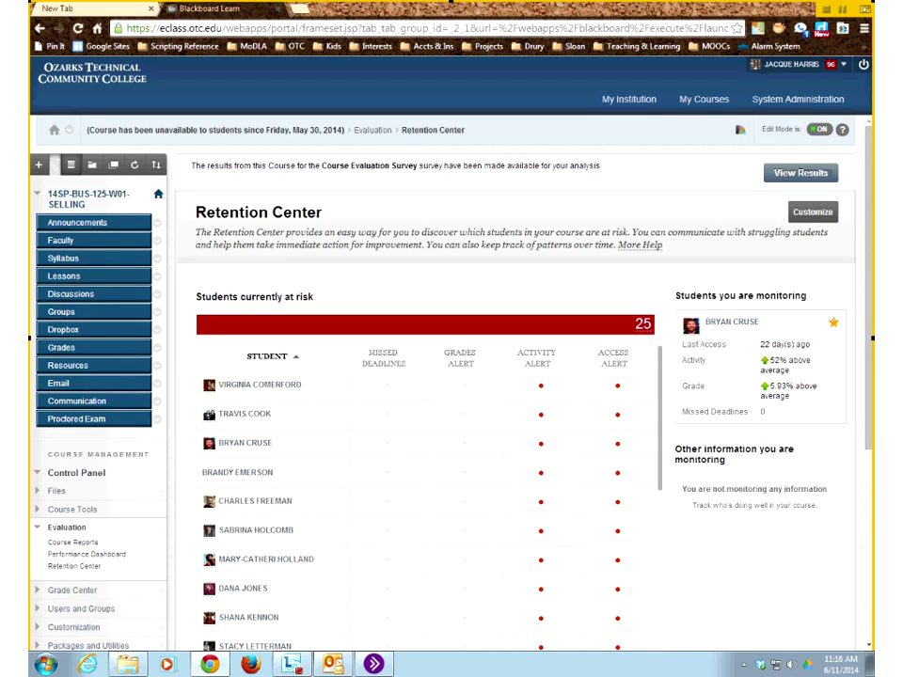
Open the Retention Center customization and examine the criteria of the default rules
left_click(813, 213)
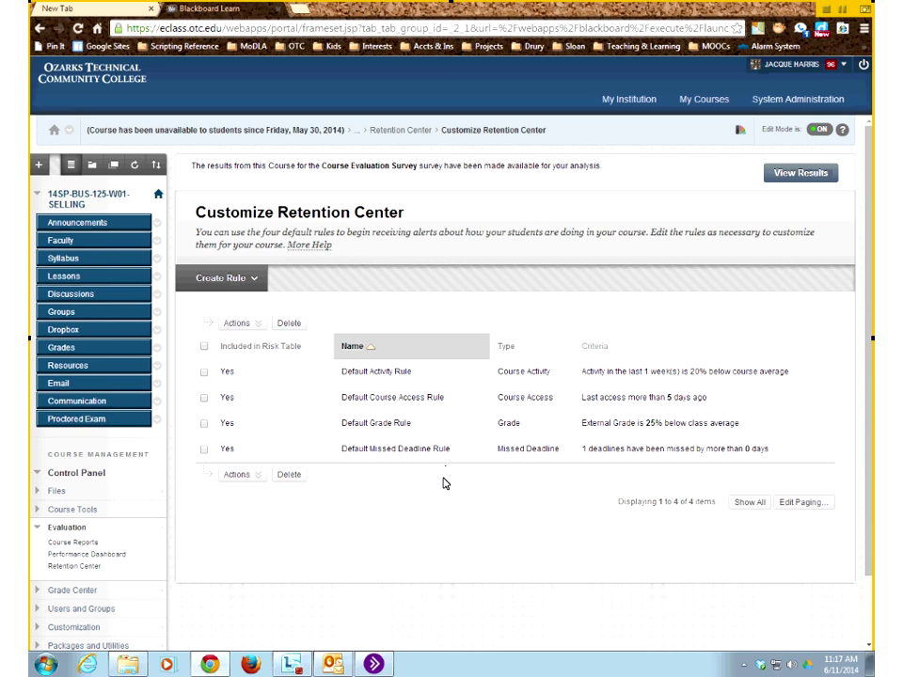
left_click_drag(675, 374, 674, 393)
left_click(675, 392)
left_click(204, 373)
left_click(206, 400)
left_click(237, 323)
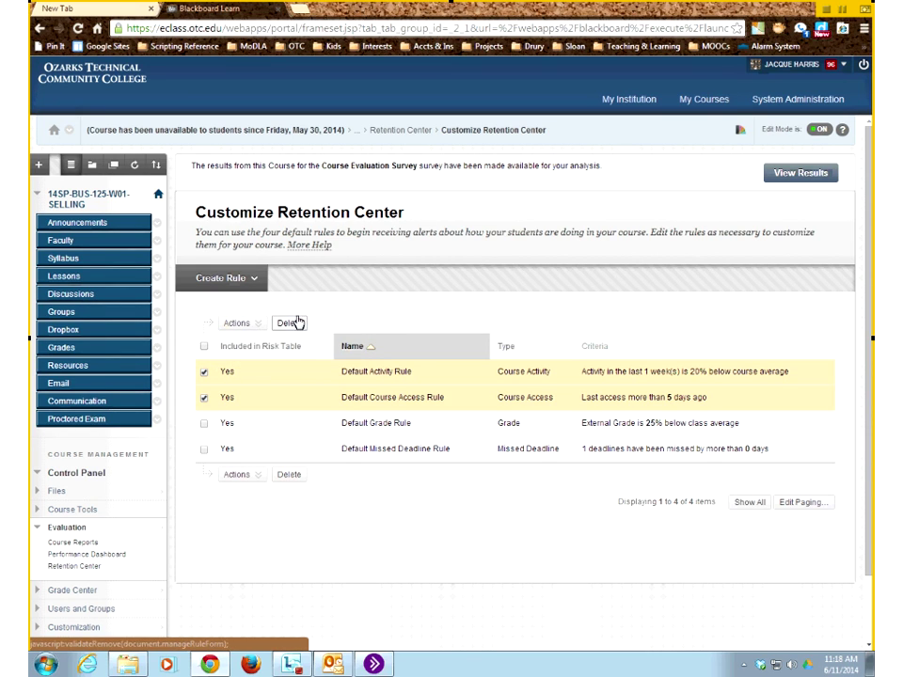
left_click(205, 398)
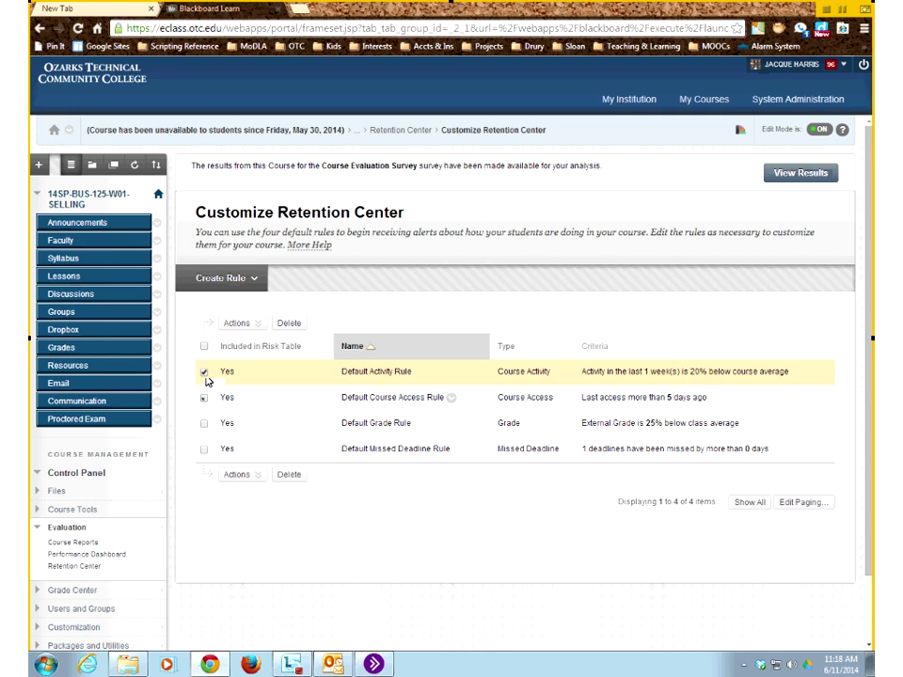
left_click(205, 373)
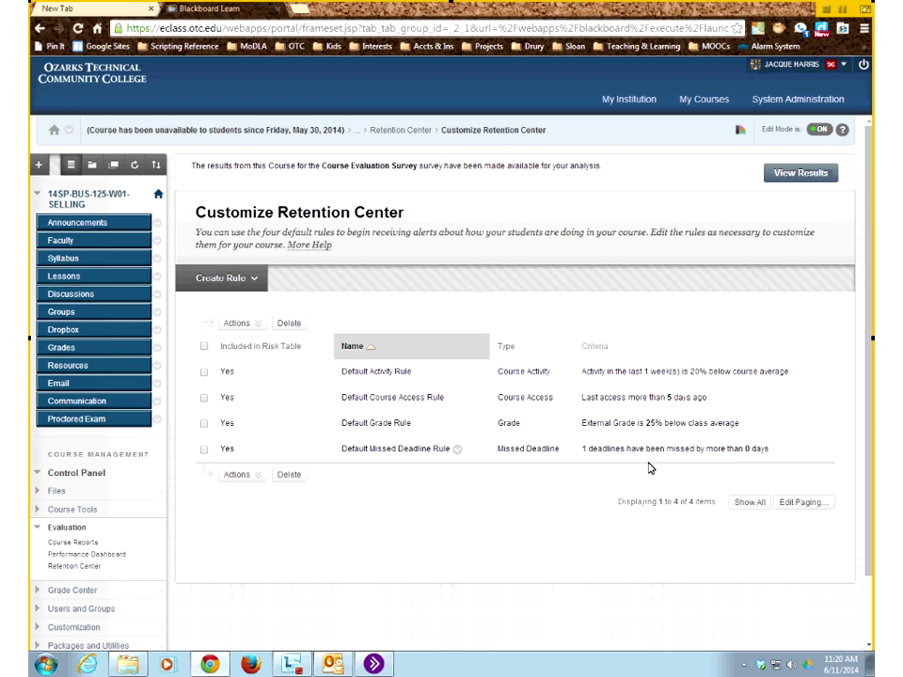
Start a new grade rule and name it High Performers
left_click(251, 282)
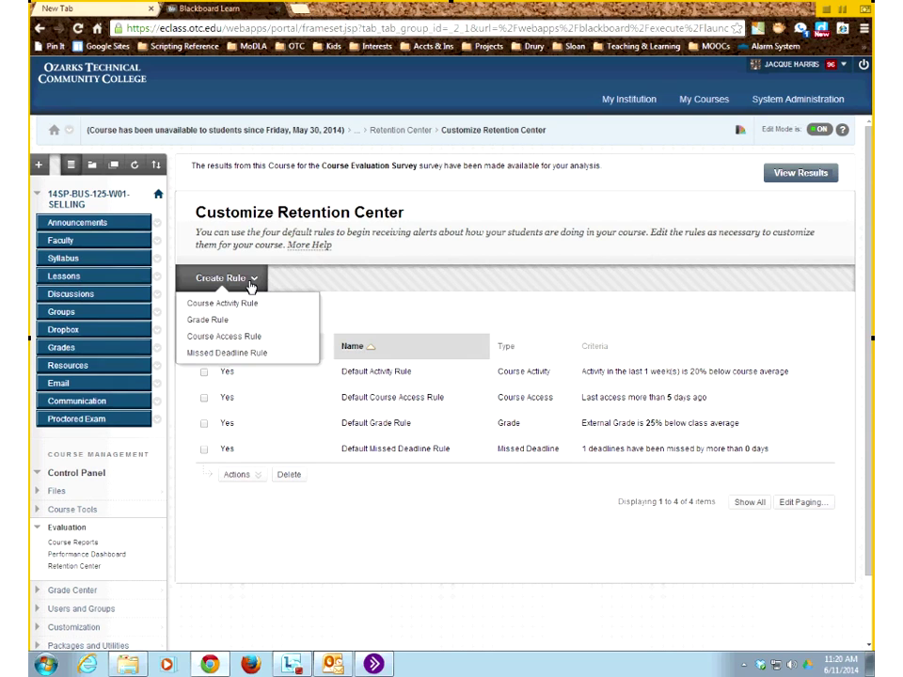
left_click(210, 320)
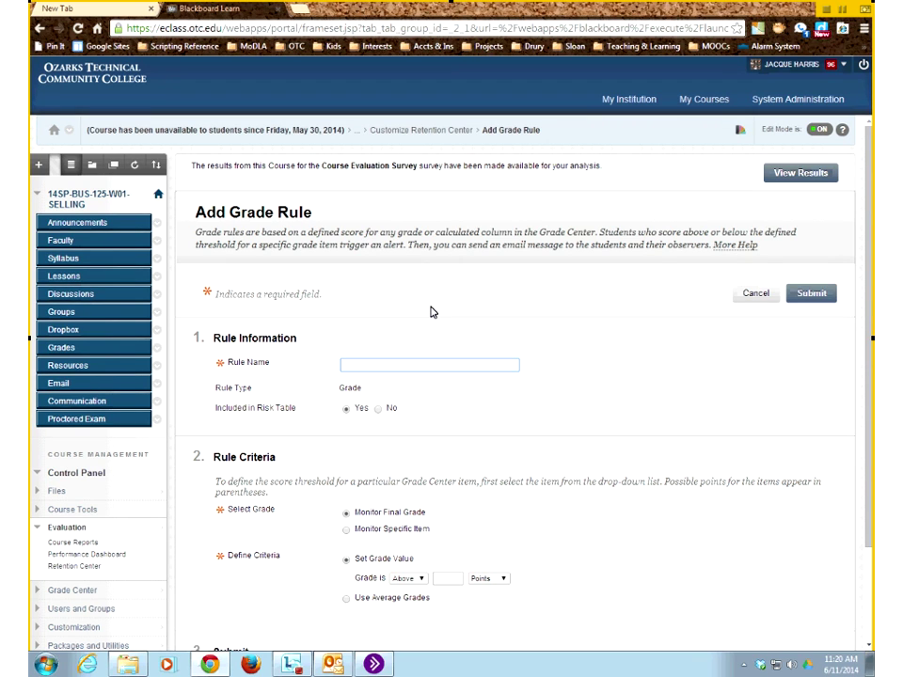
type("High Performers")
scroll(608, 512, "down", 1)
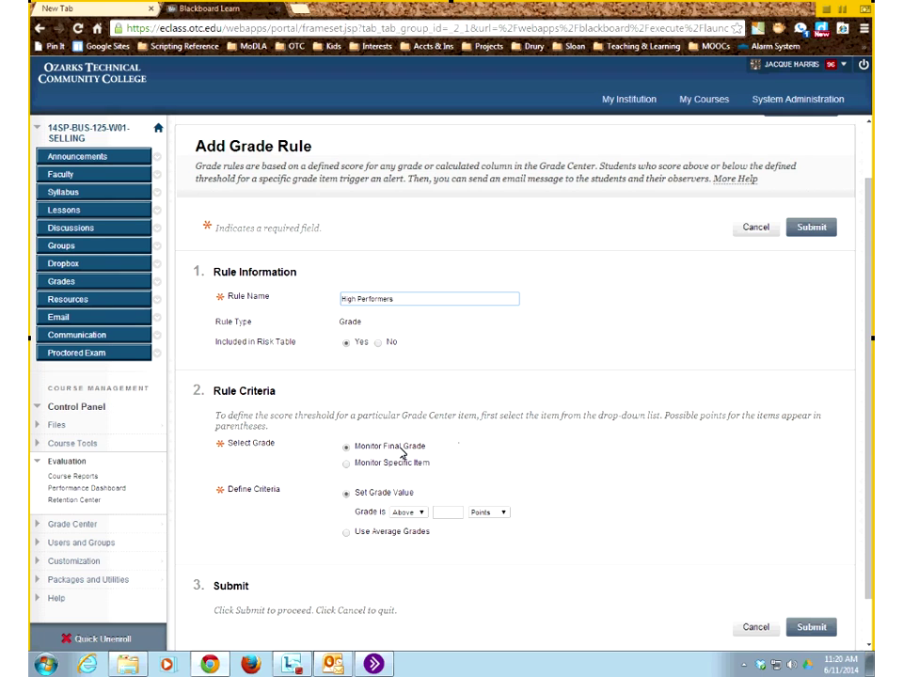
Set the grade rule to monitor a specific item and view the grade columns available for it
left_click(346, 464)
left_click(434, 488)
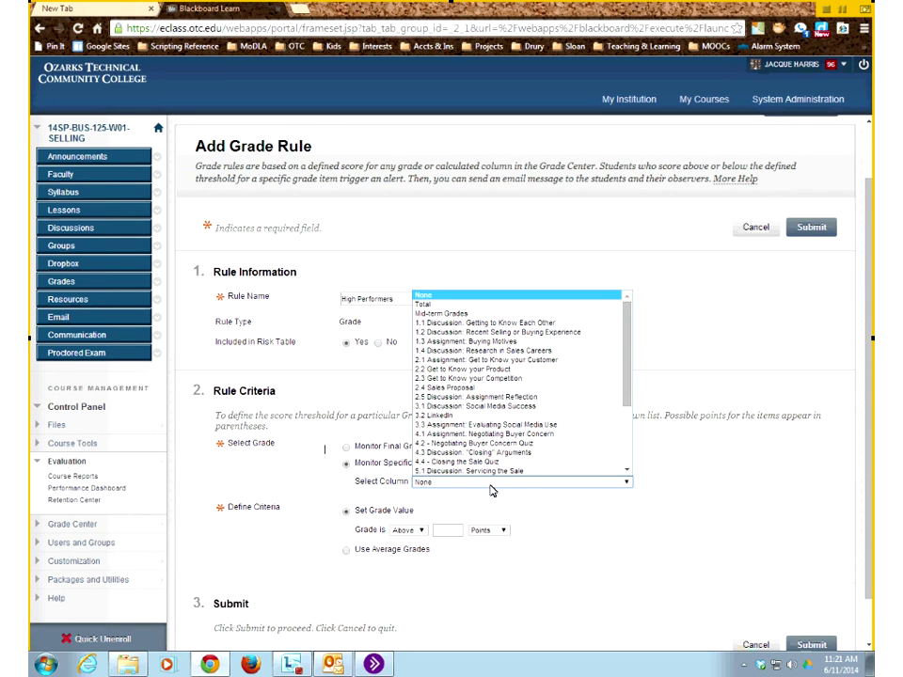
left_click(329, 461)
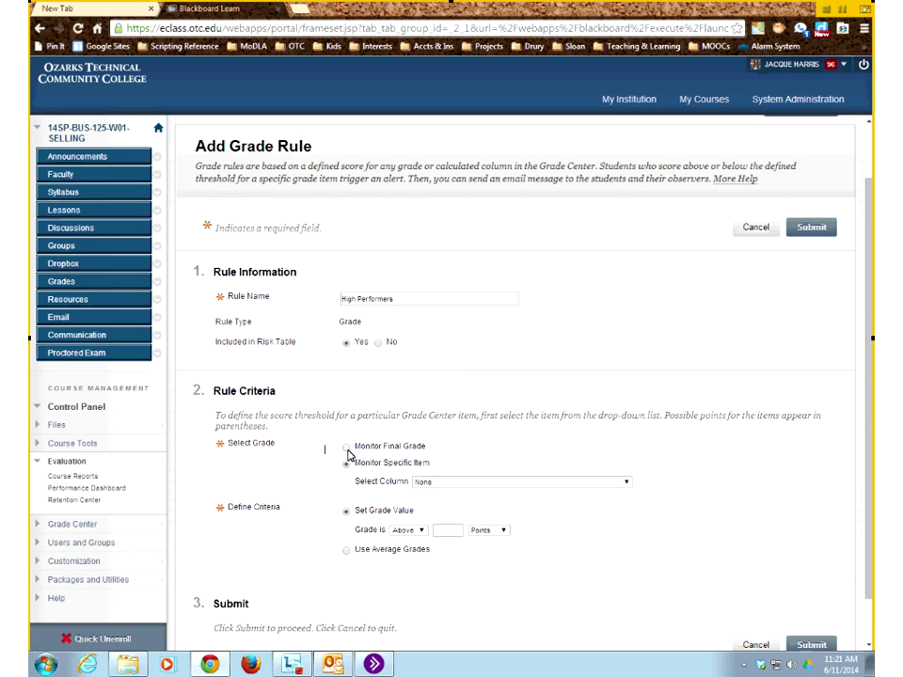
Set the High Performers rule to monitor the final grade above 85 percent and submit the rule
left_click(344, 448)
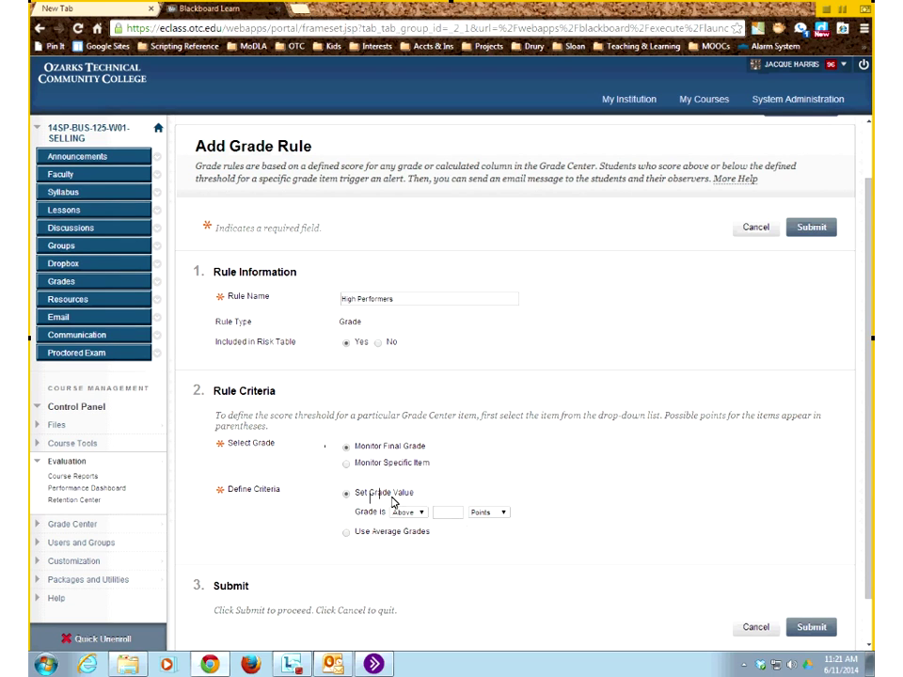
left_click(423, 519)
left_click(458, 513)
type("85")
left_click(502, 513)
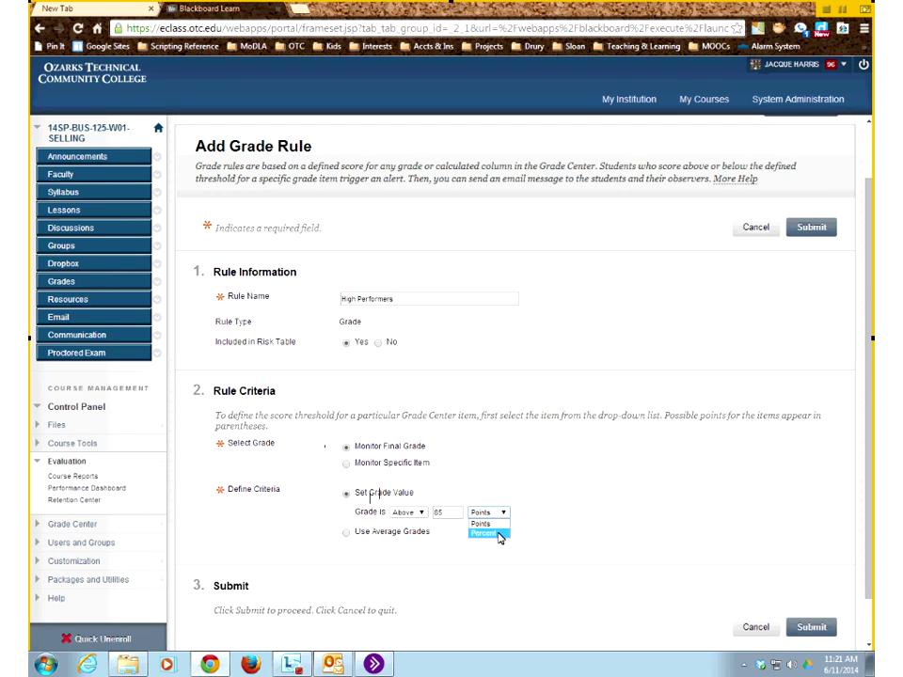
left_click(496, 532)
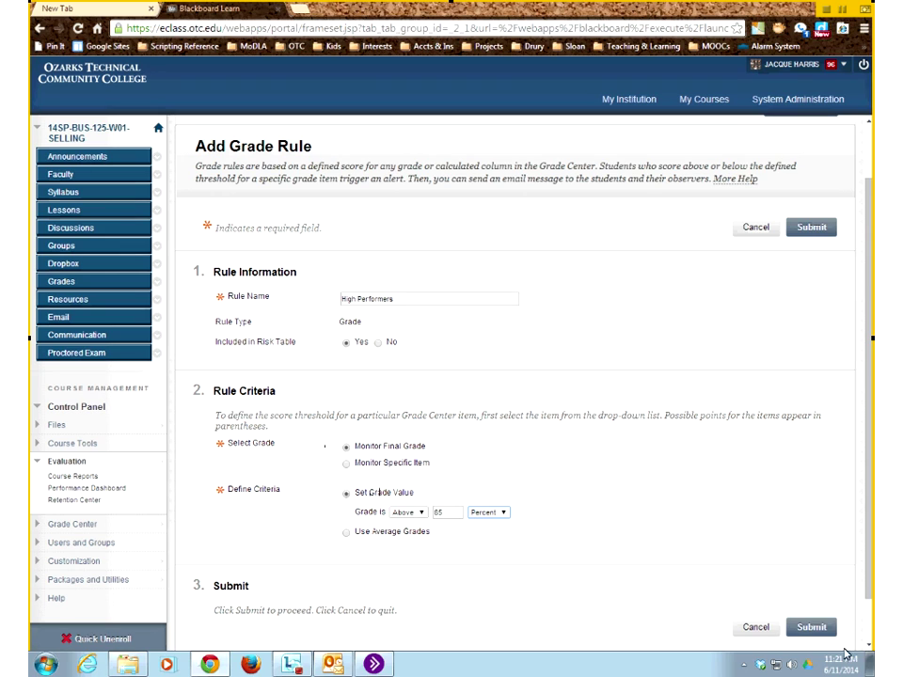
left_click(813, 629)
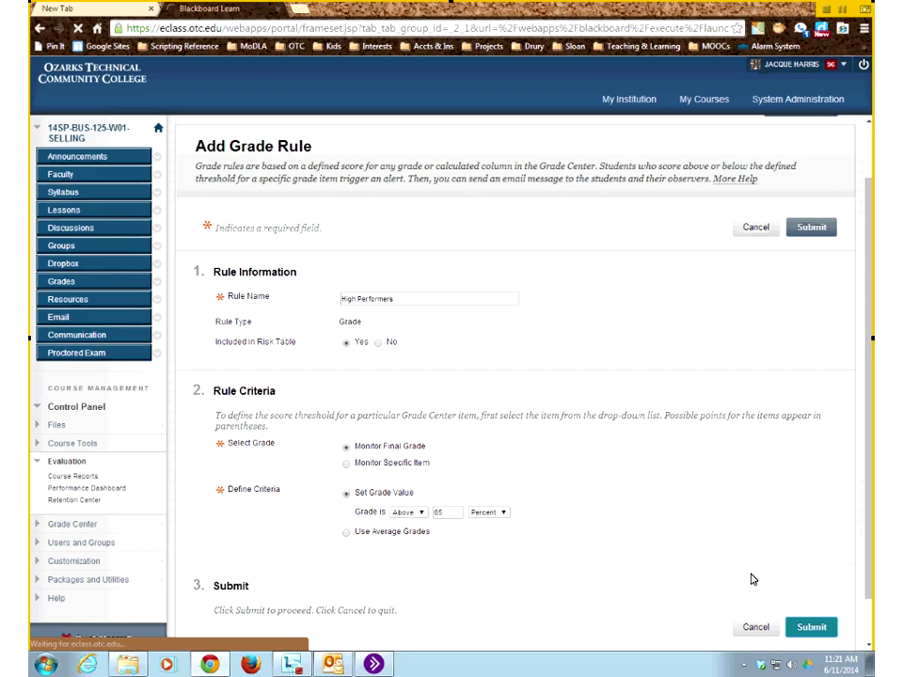
Return to the Retention Center and review the grade and activity alert details of the last student flagged for grades
left_click(400, 132)
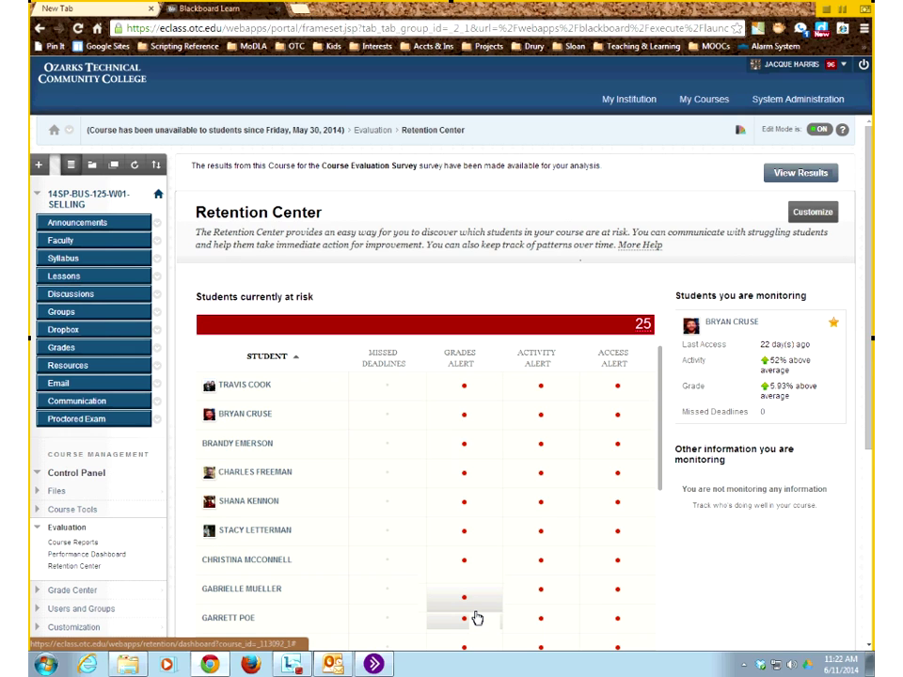
scroll(470, 598, "down", 3)
left_click(463, 575)
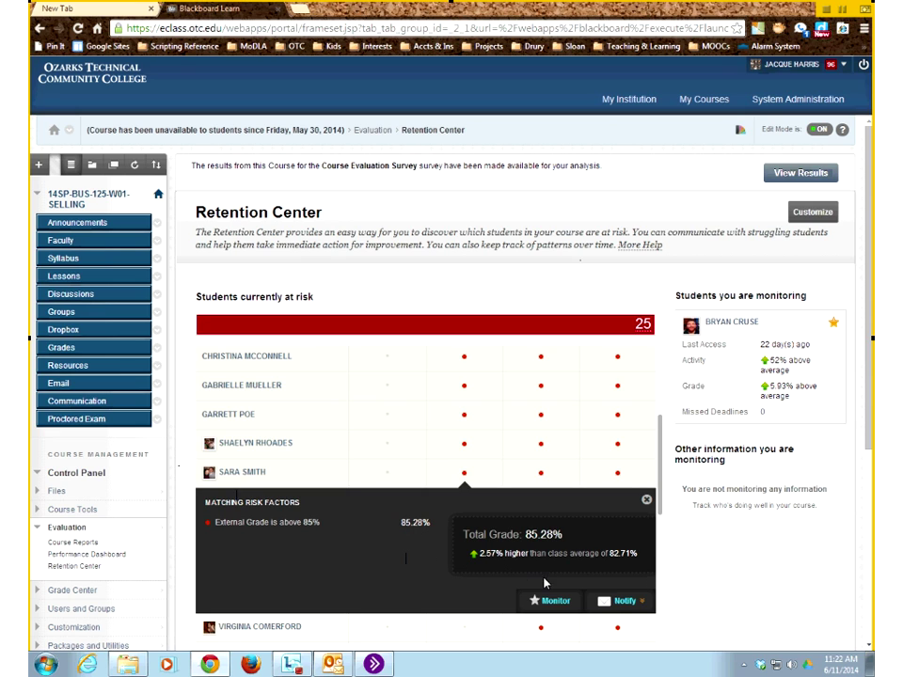
left_click(615, 603)
left_click(365, 577)
left_click(647, 503)
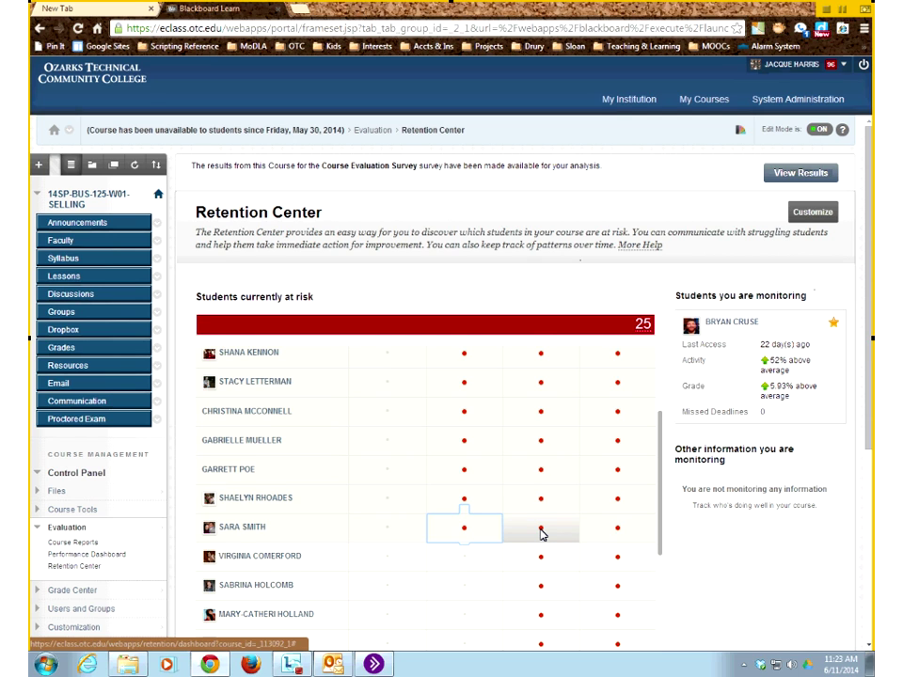
left_click(541, 534)
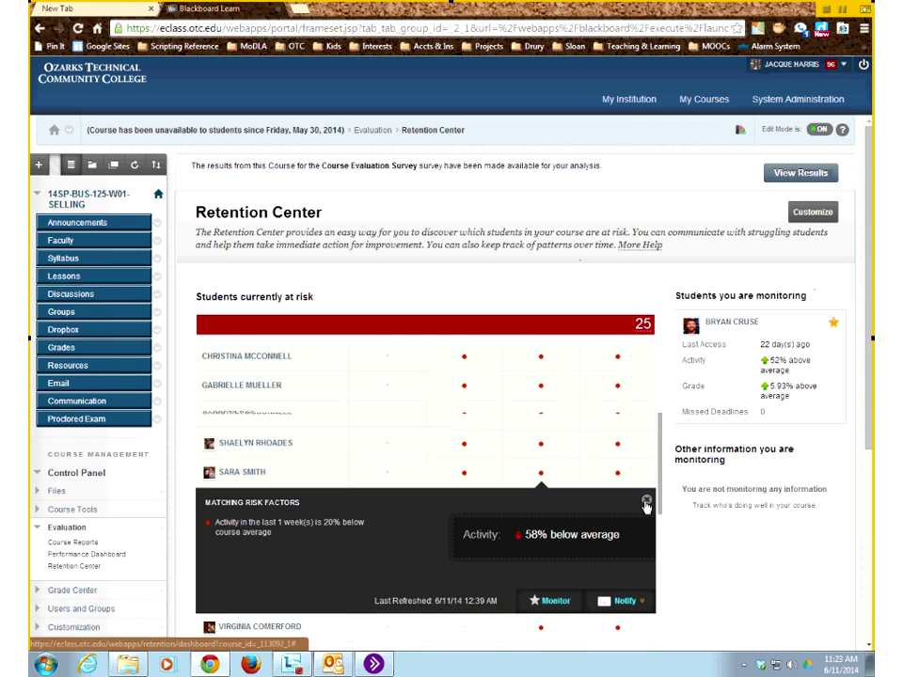
left_click(647, 502)
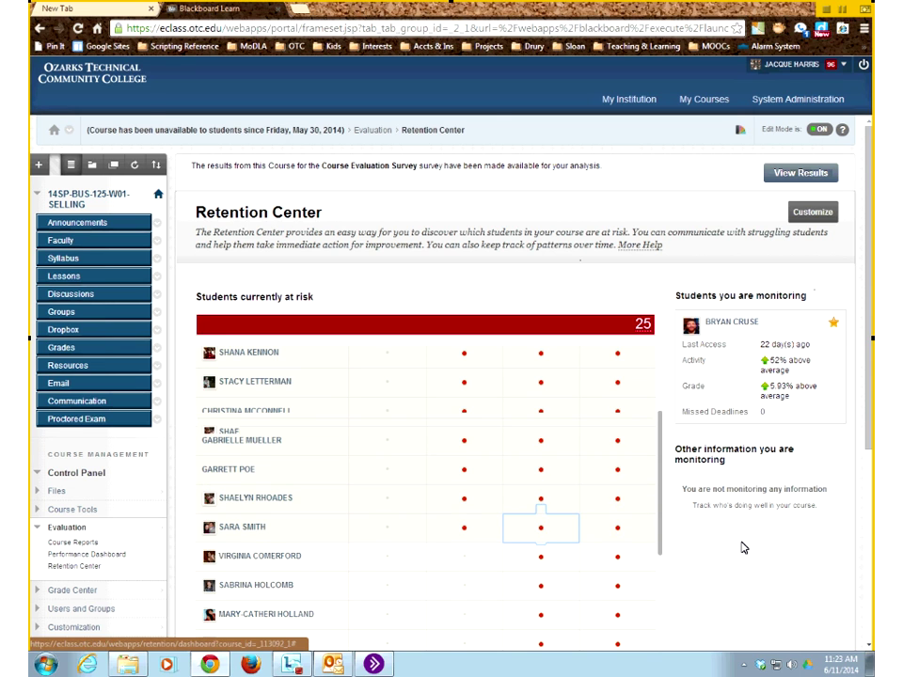
Examine the grade alerts across the whole at-risk student table and open the Retention Center's rule customization list
scroll(464, 432, "down", 3)
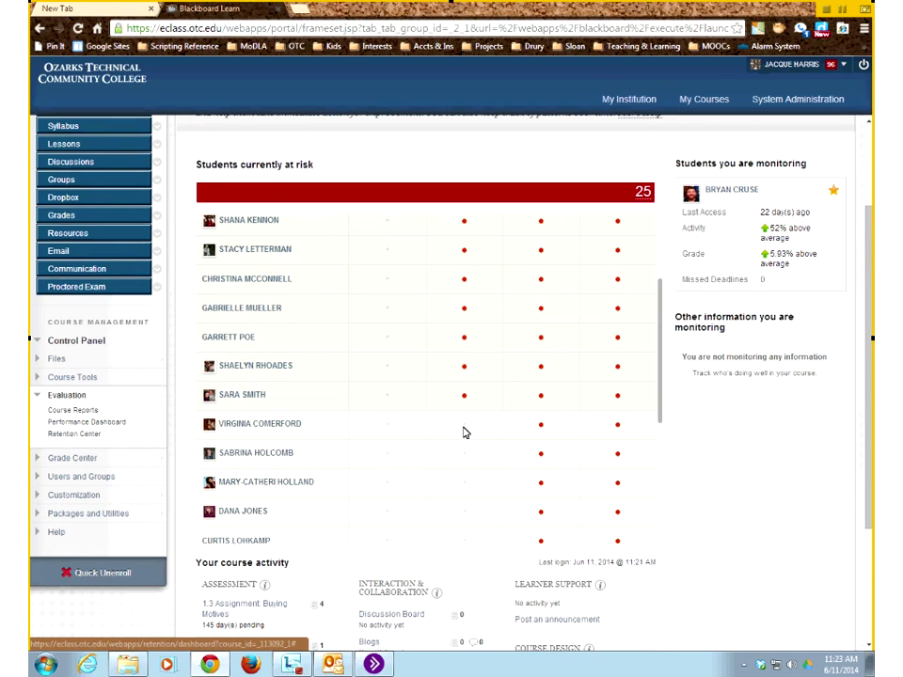
scroll(464, 432, "down", 3)
scroll(462, 473, "down", 1)
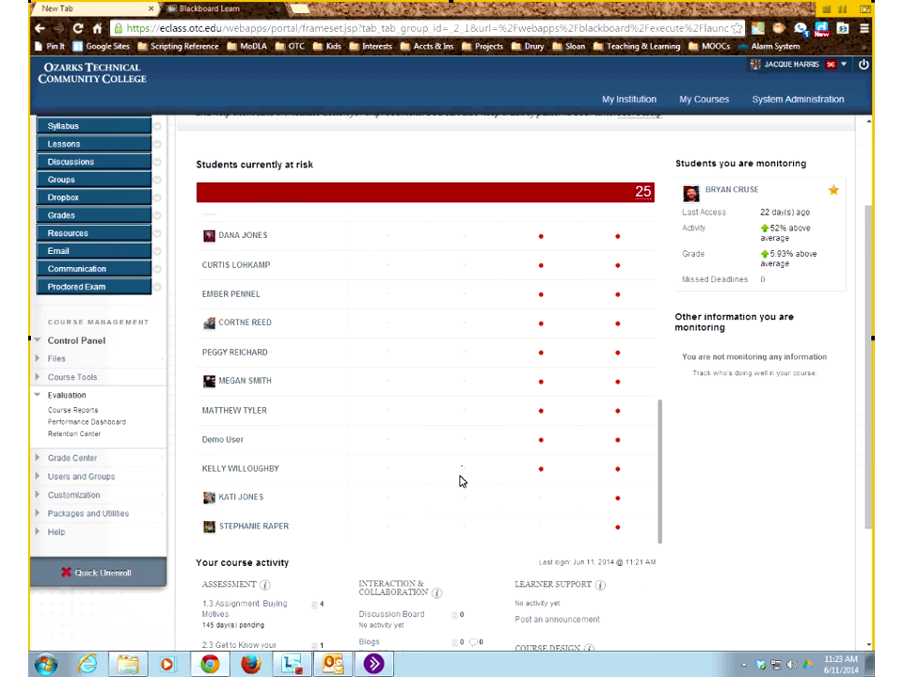
scroll(461, 480, "up", 5)
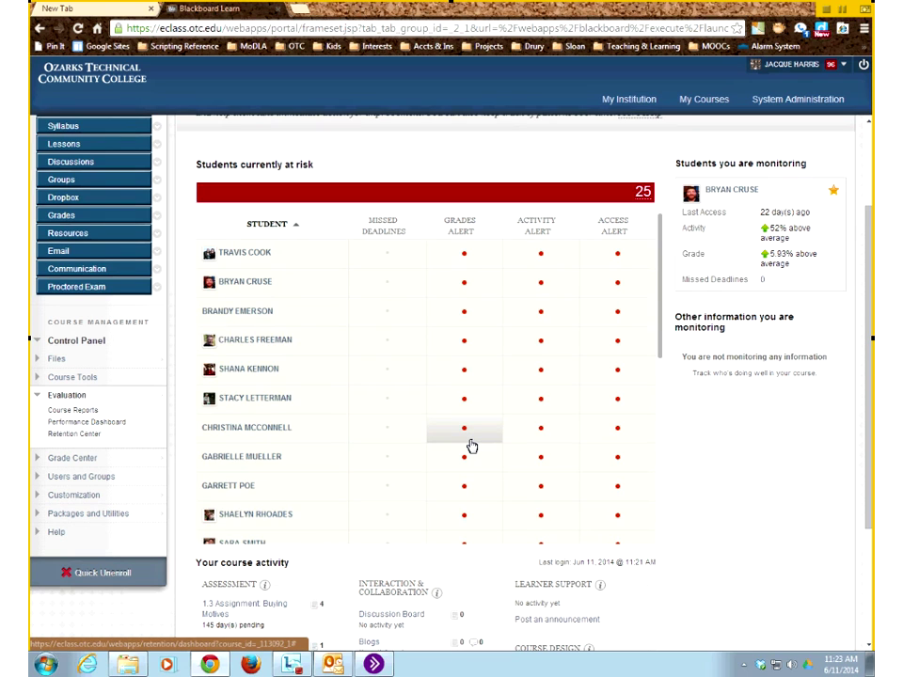
scroll(471, 446, "down", 3)
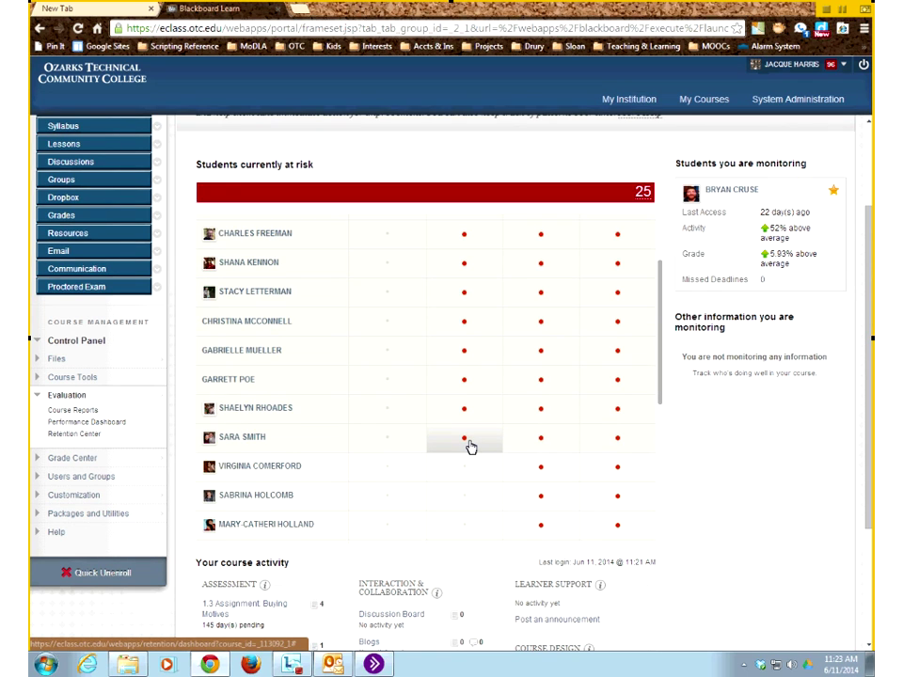
scroll(466, 461, "down", 4)
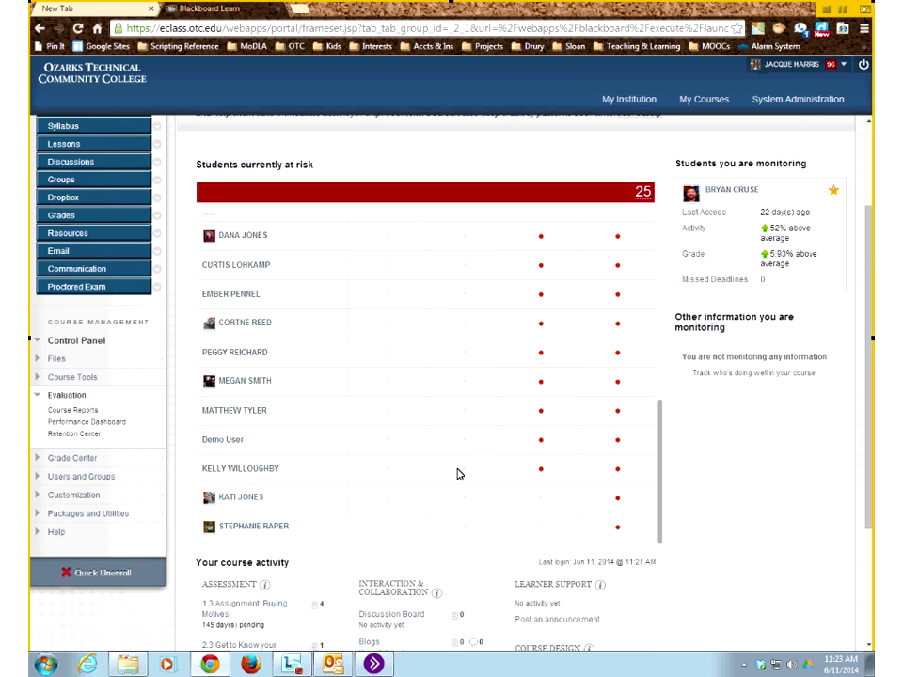
scroll(456, 476, "up", 5)
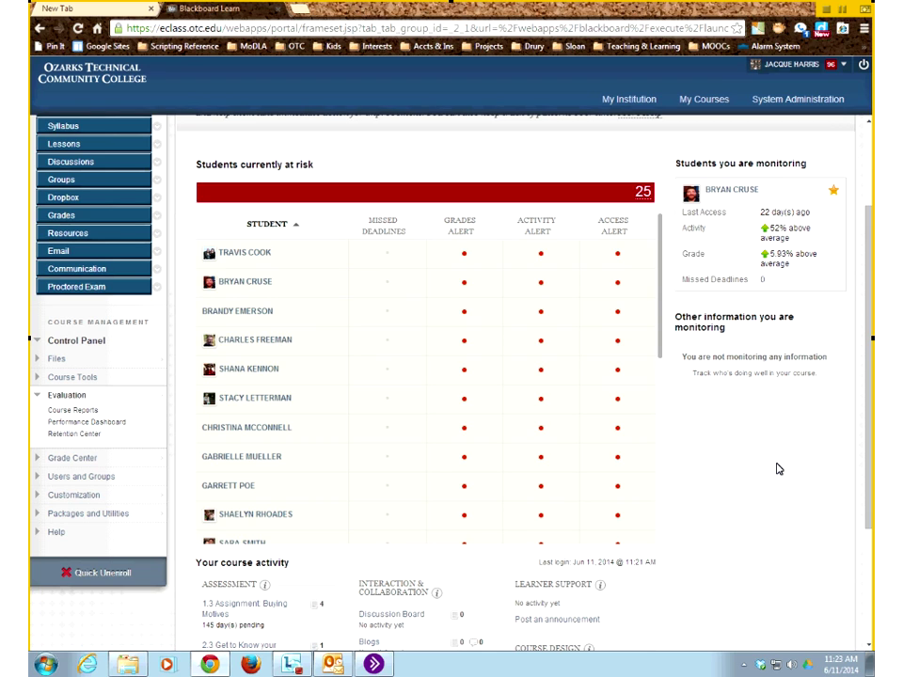
scroll(778, 468, "up", 3)
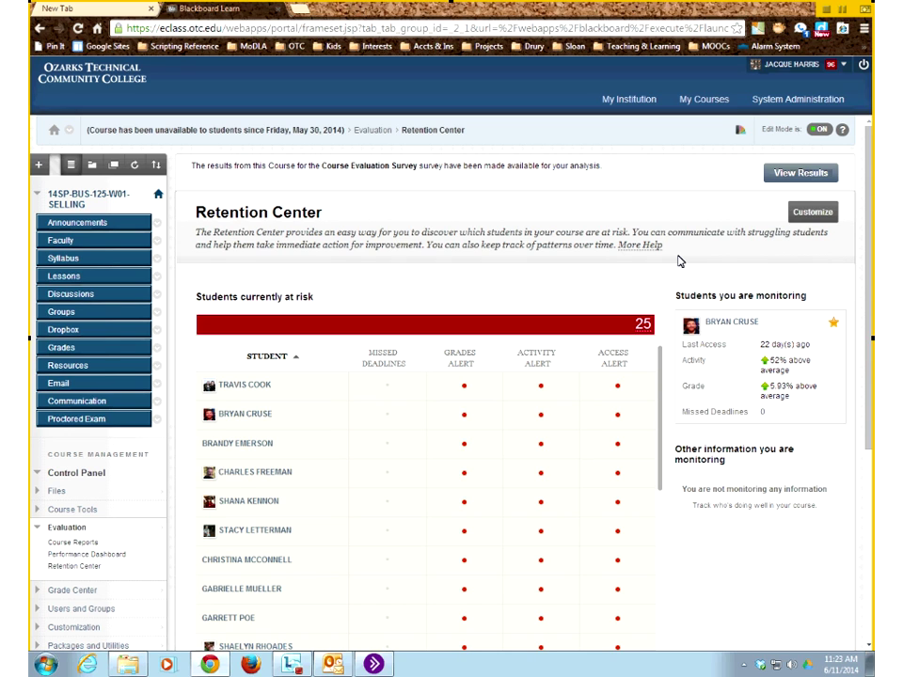
left_click(831, 214)
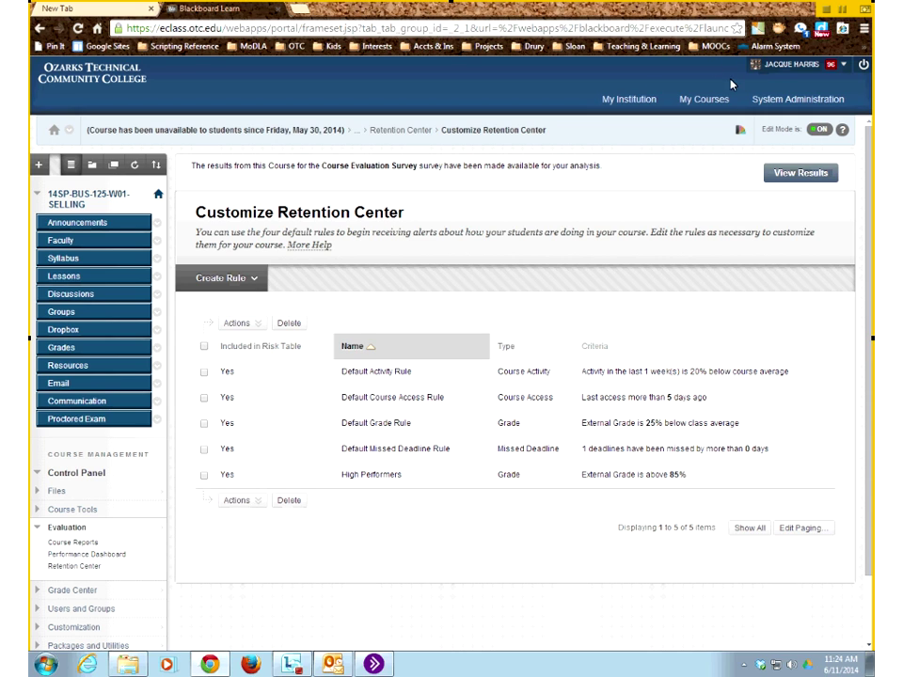
Open the Retention Center overview of all courses and view the 13SU-ENG-250-W01-CHILDREN'S LITERATURE and 14SP-BUS-125-W01-SELLING entries
left_click(780, 67)
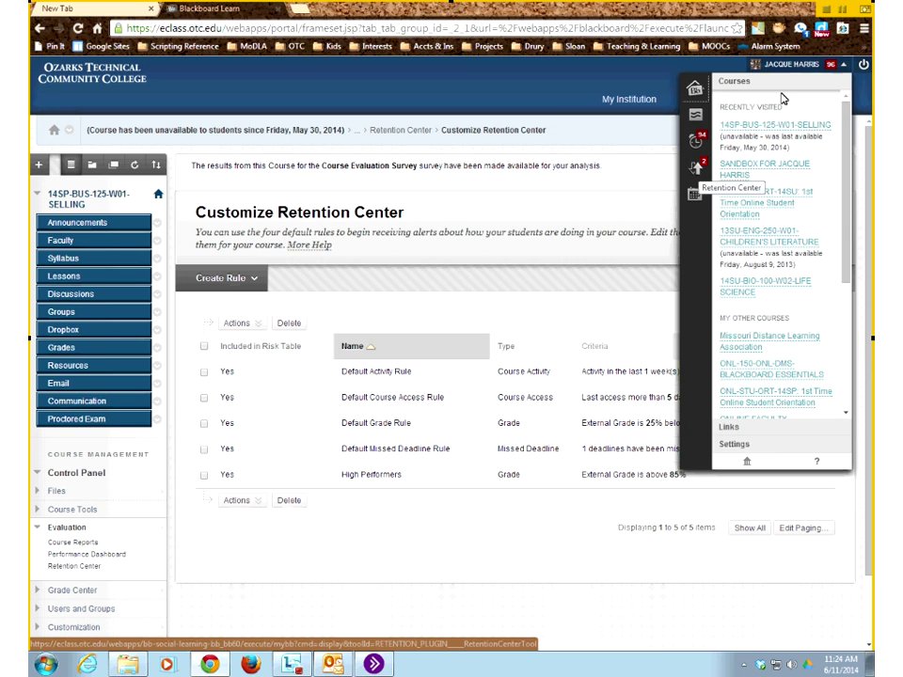
left_click(695, 172)
left_click(673, 307)
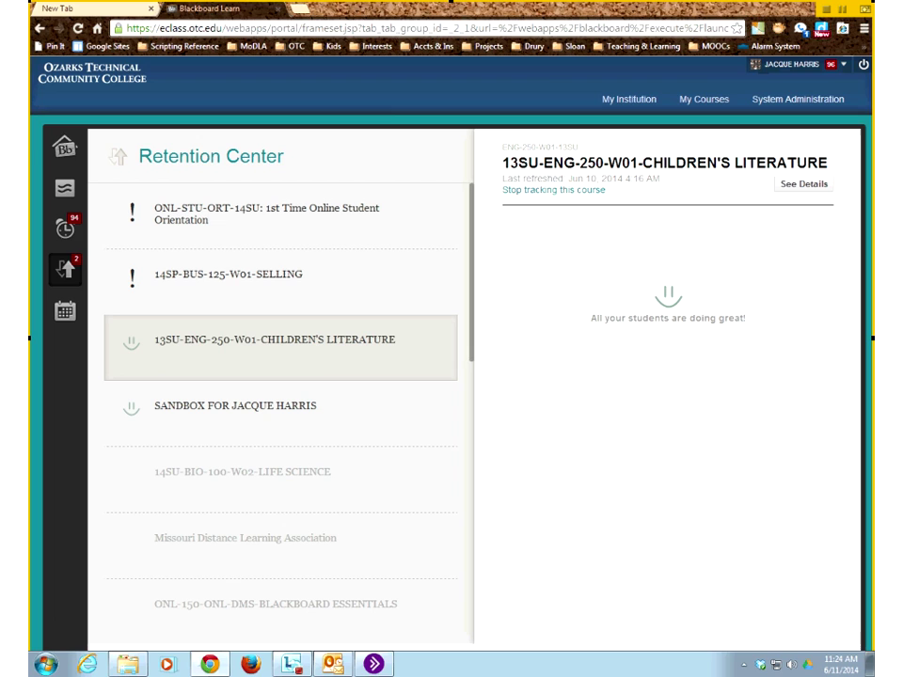
left_click(806, 186)
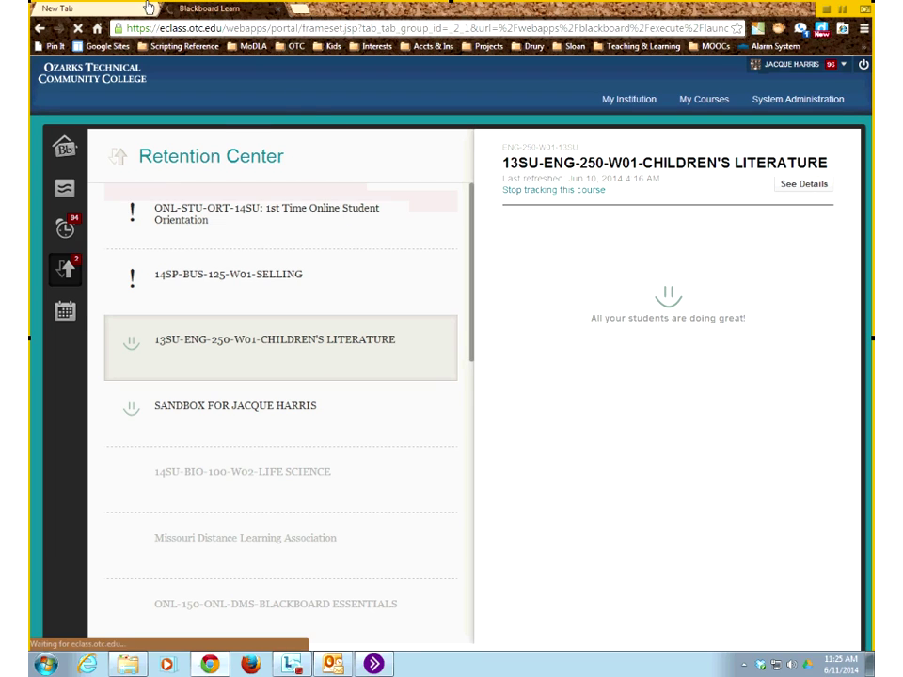
left_click(76, 29)
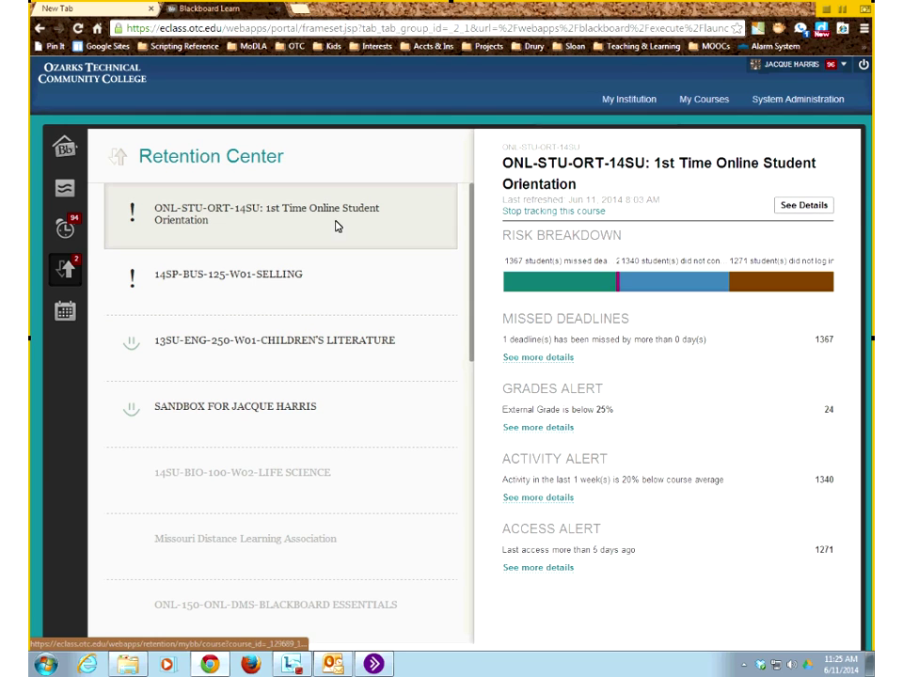
left_click(306, 272)
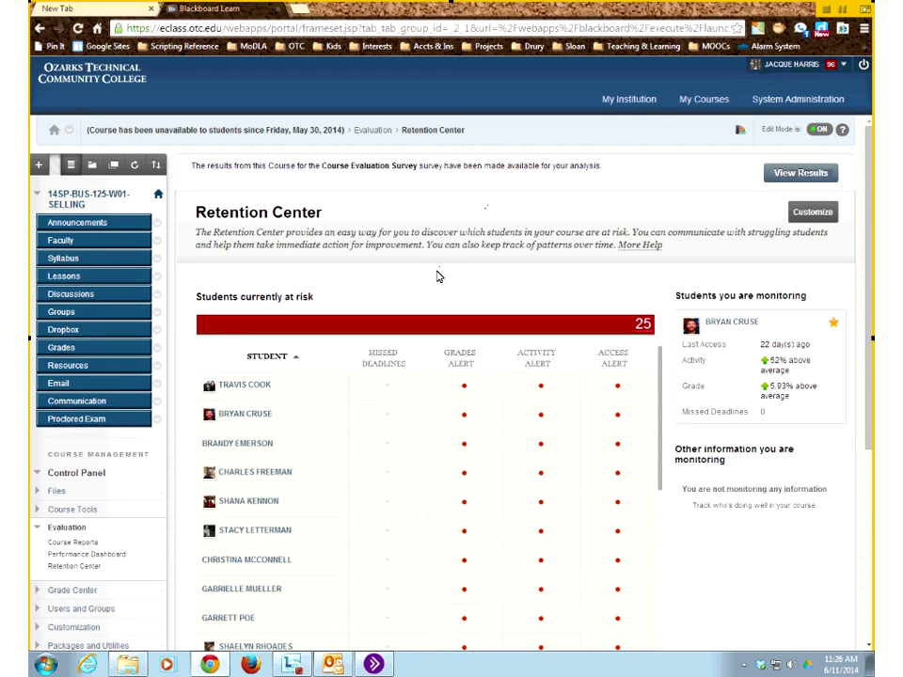
Review the grade alert details and notification recipient options for the fourth student in the at-risk table, and close the details
scroll(464, 333, "down", 1)
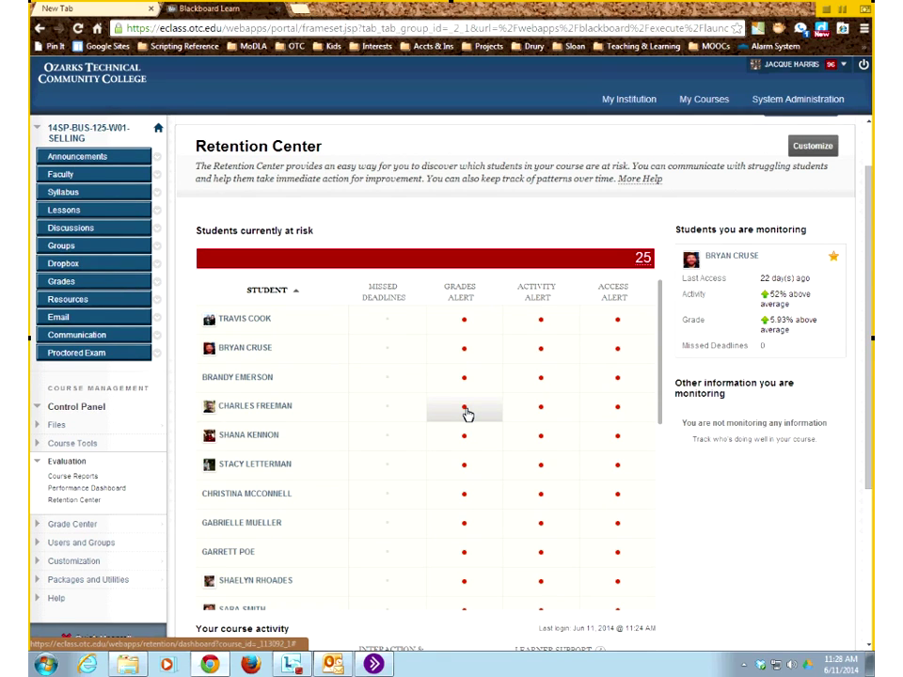
left_click(465, 410)
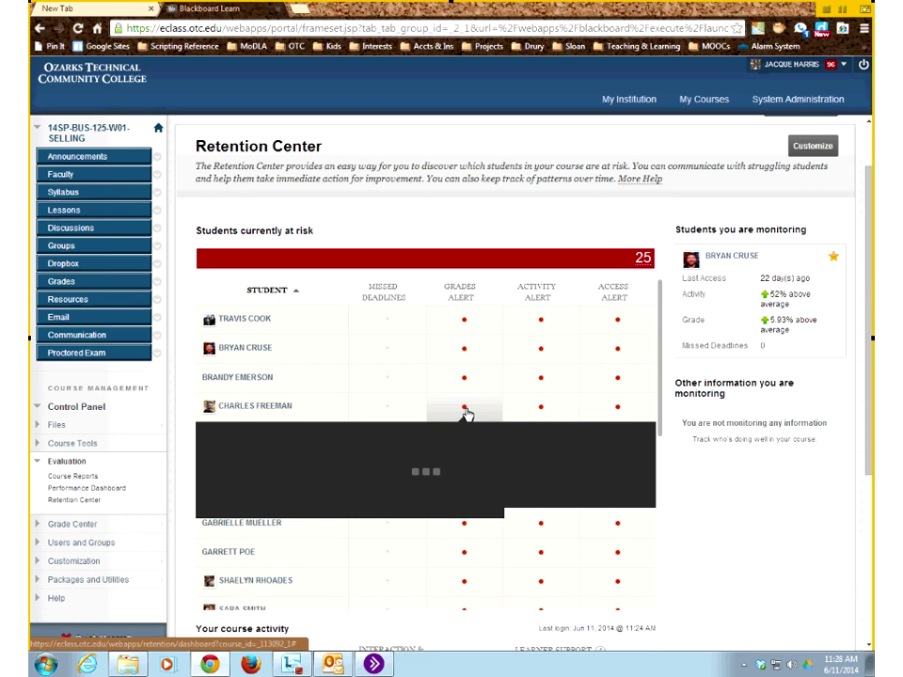
left_click(637, 538)
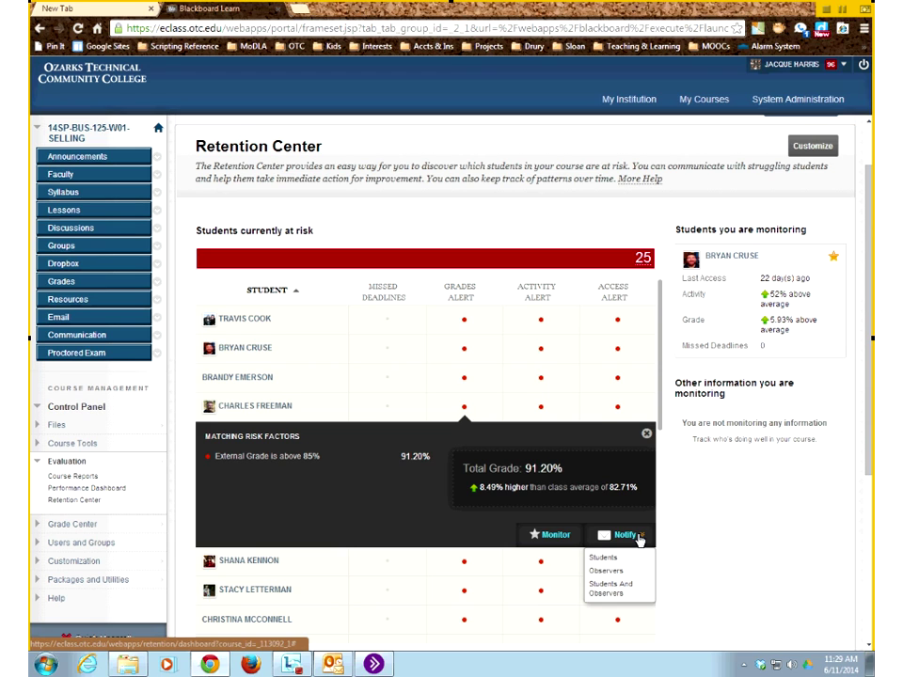
left_click(799, 66)
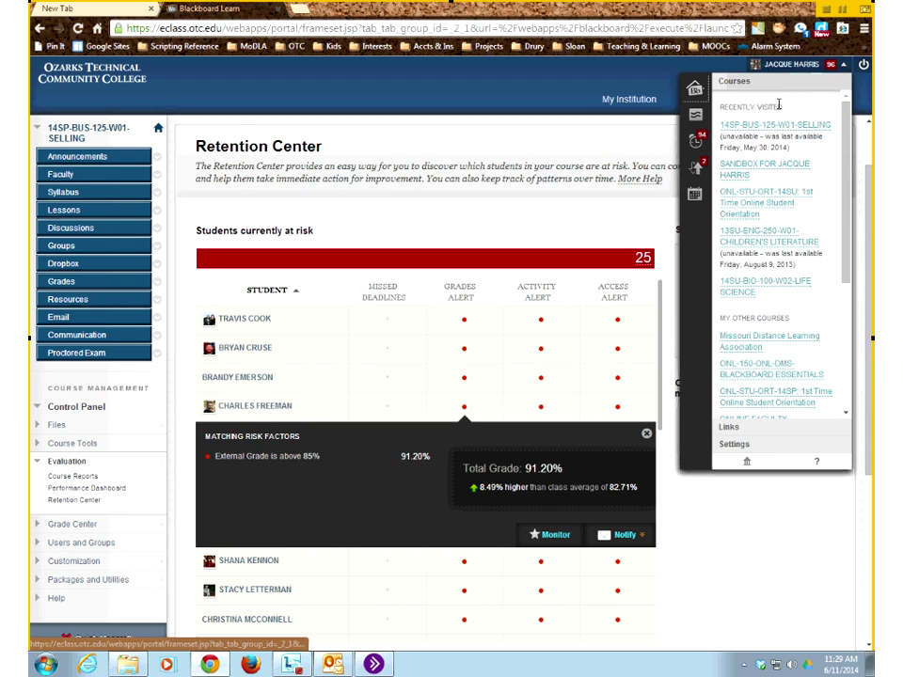
left_click(733, 508)
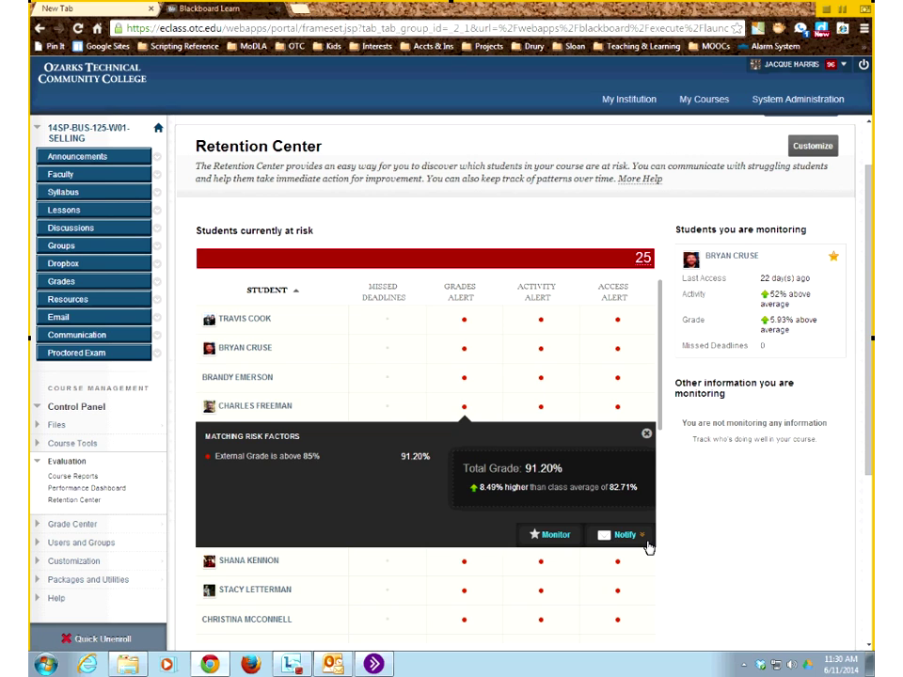
mouse_move(623, 546)
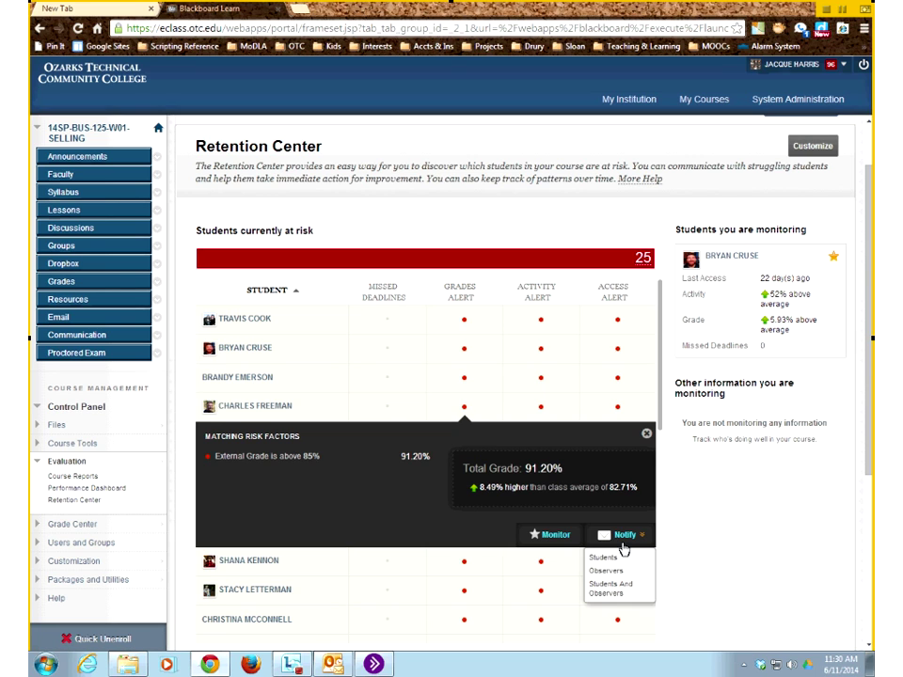
left_click(646, 434)
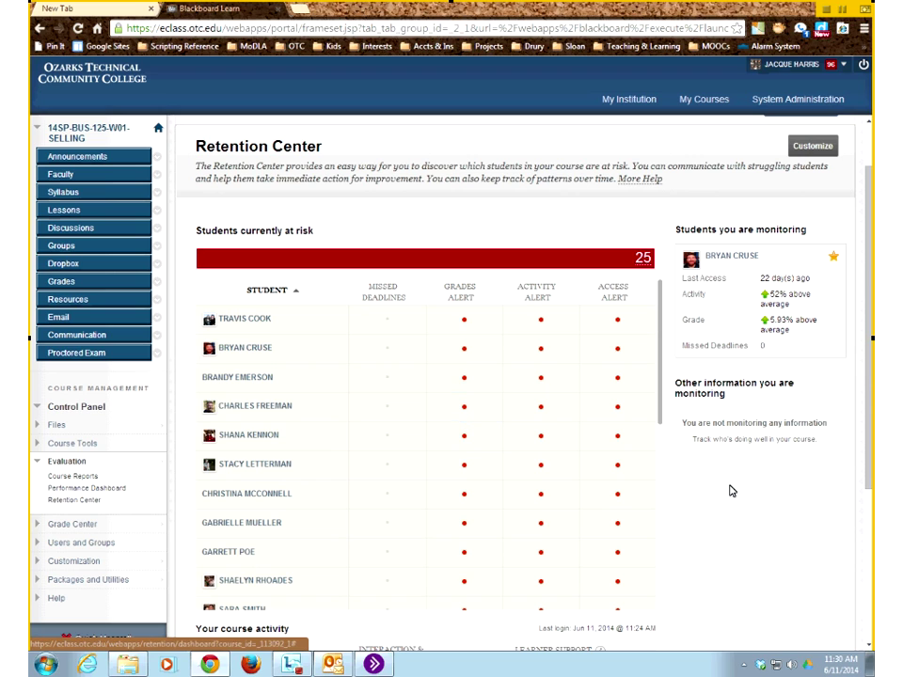
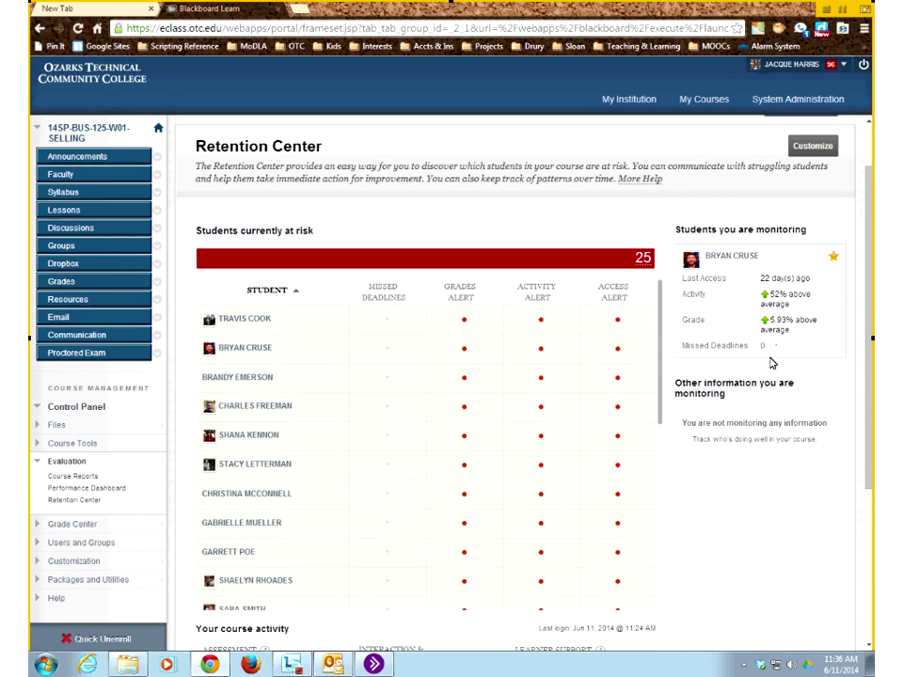
Start a notification addressed to the student from the fourth listed student's grade alert
left_click(466, 411)
left_click(625, 534)
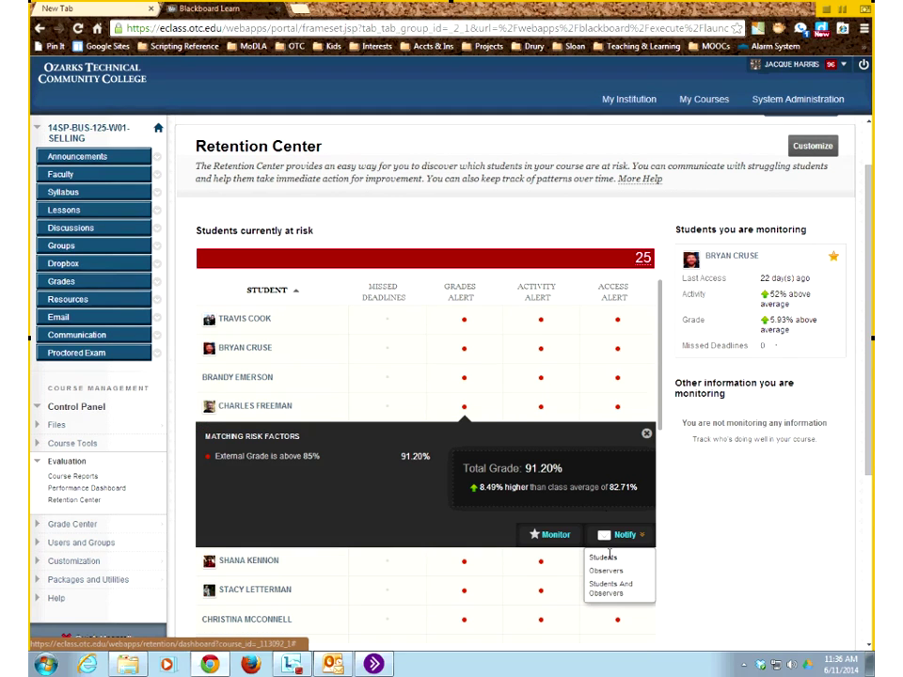
left_click(603, 557)
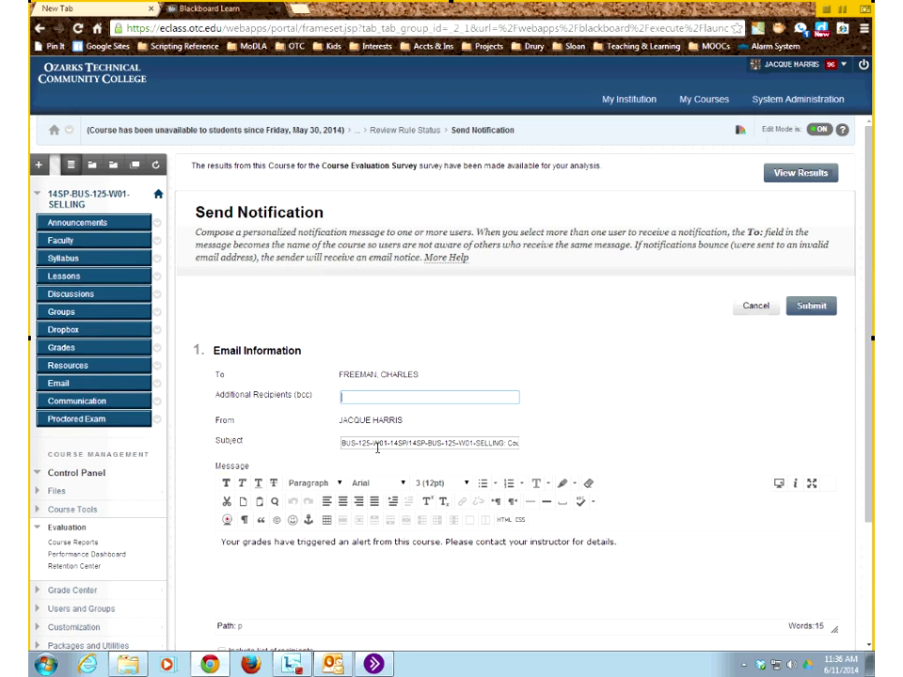
Examine the course name and Course Grades Alert wording in the notification's subject, and cancel the notification
left_click_drag(377, 445, 312, 439)
left_click(391, 442)
left_click_drag(391, 442, 677, 452)
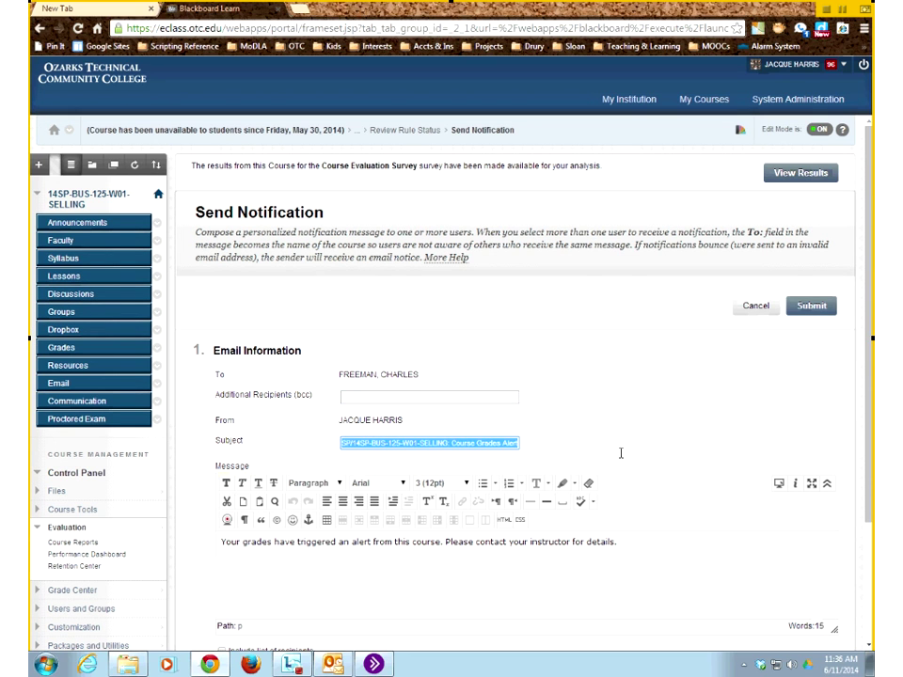
left_click(460, 445)
left_click_drag(451, 443, 544, 447)
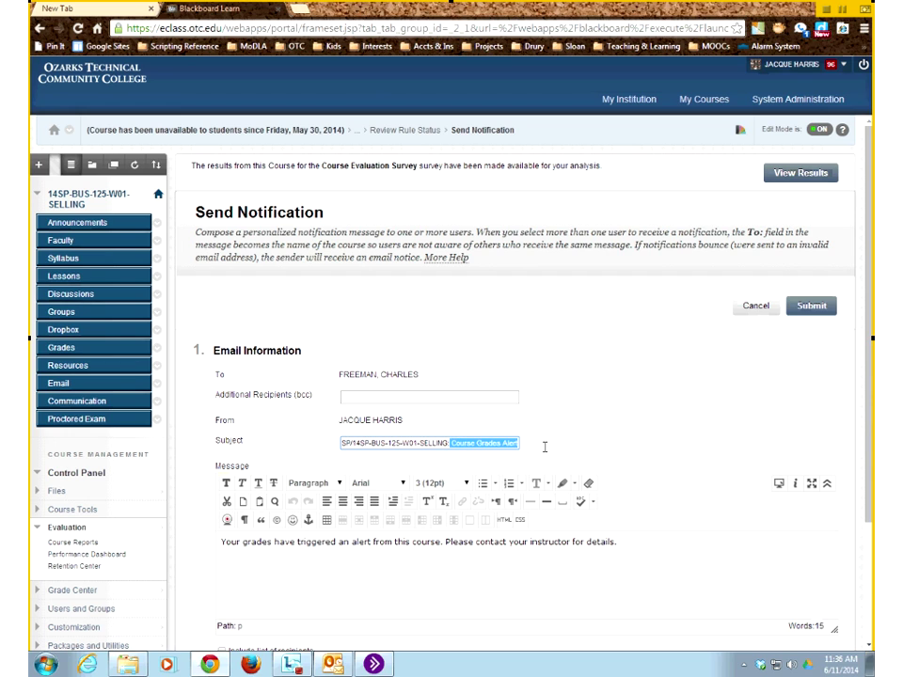
left_click(508, 443)
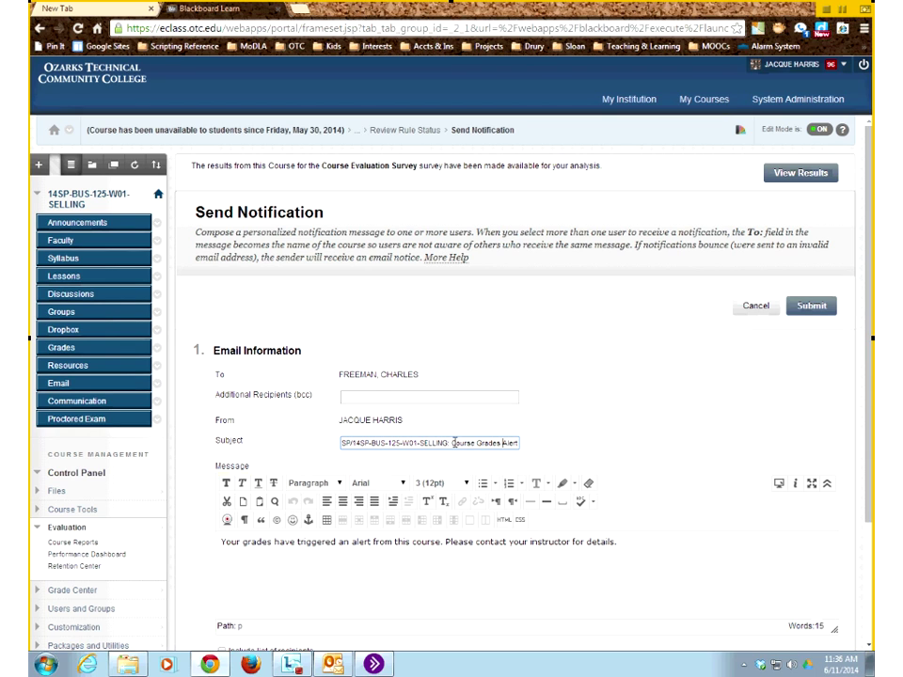
left_click_drag(454, 443, 572, 448)
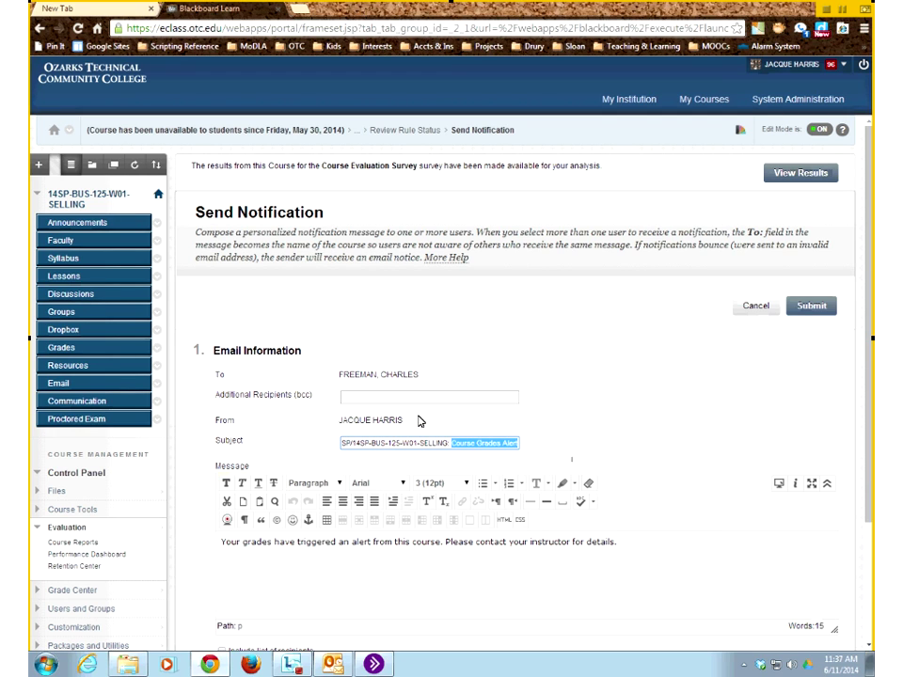
left_click_drag(417, 442, 314, 434)
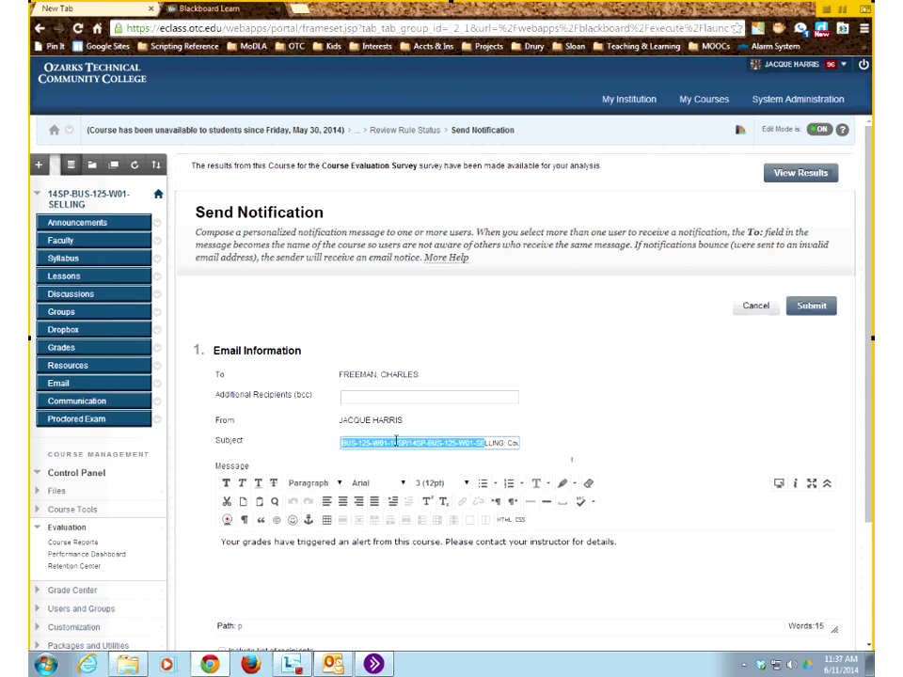
left_click(551, 459)
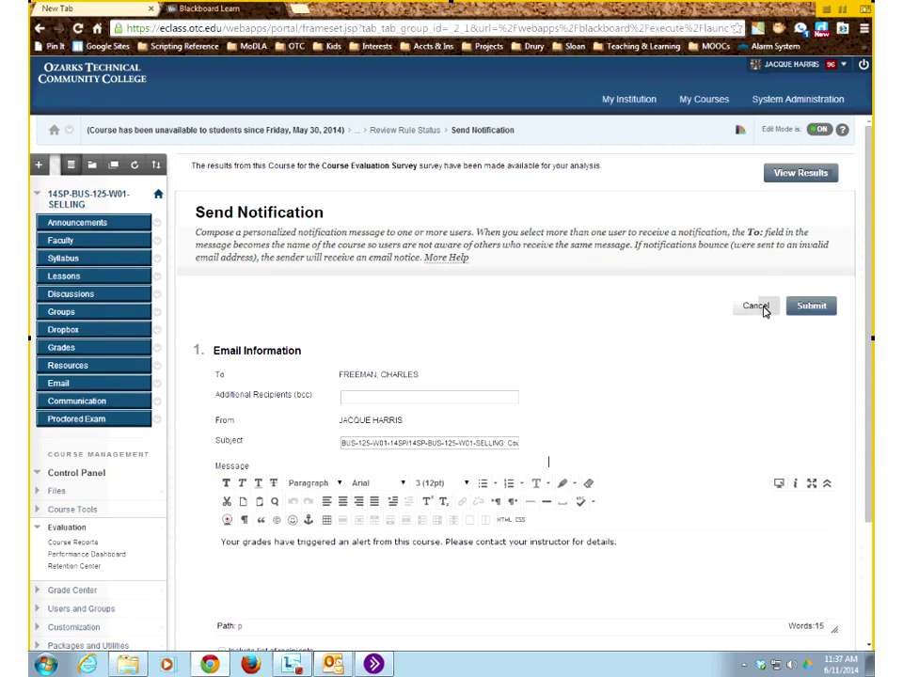
left_click(764, 307)
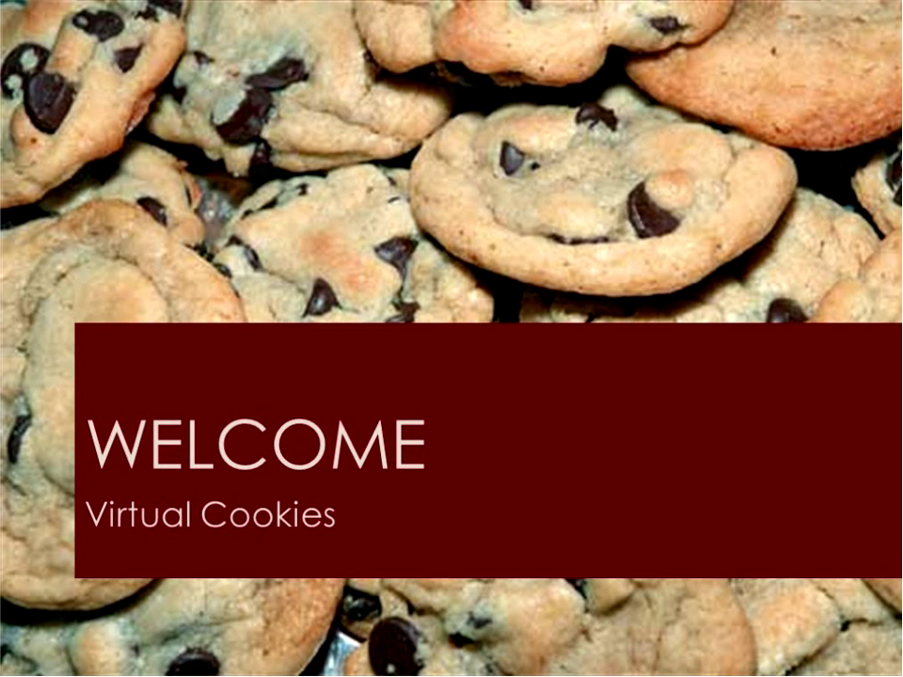
key("Right")
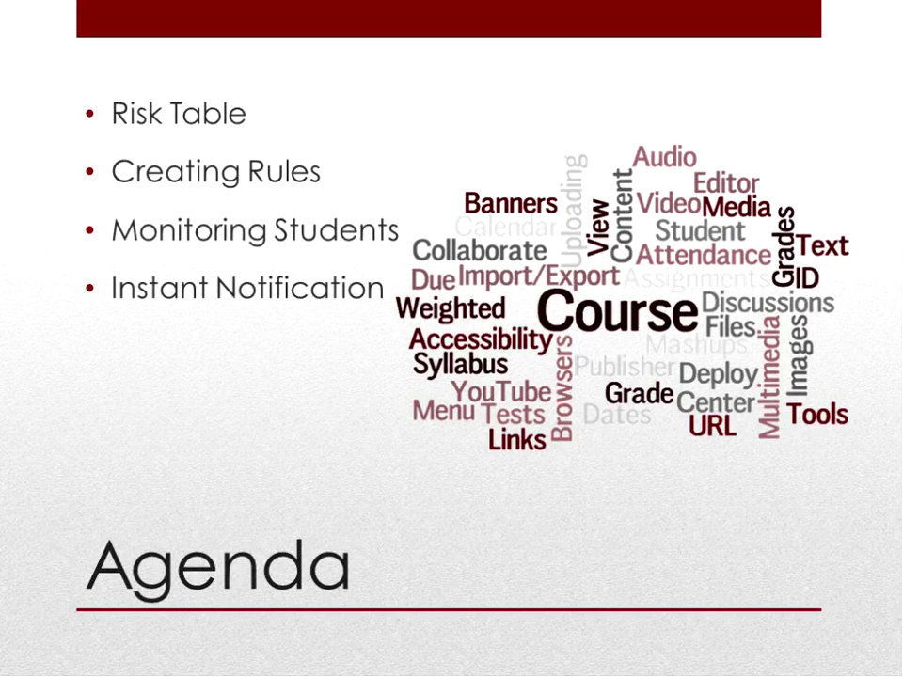
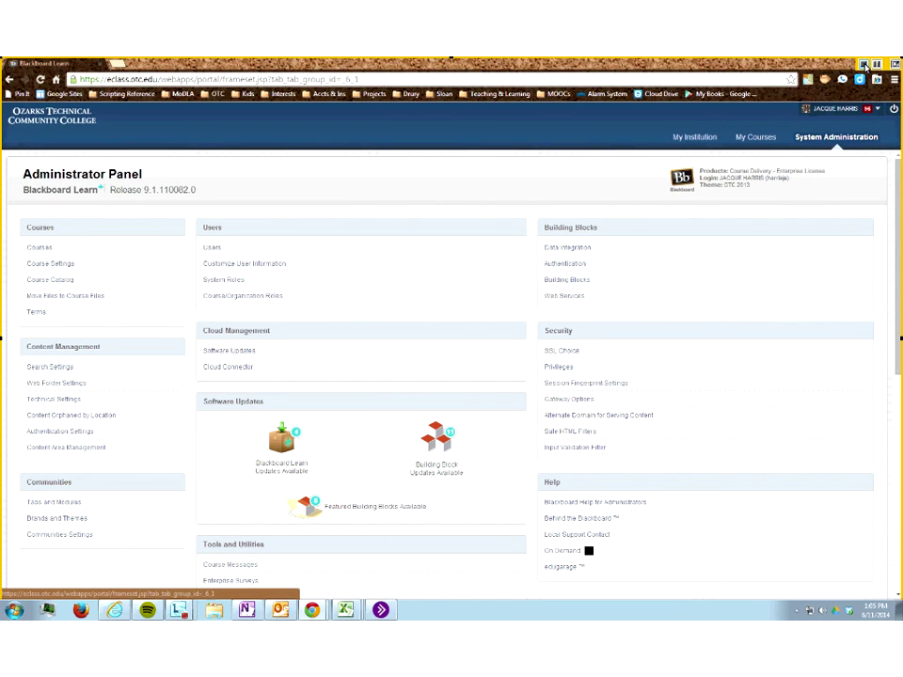
left_click(864, 64)
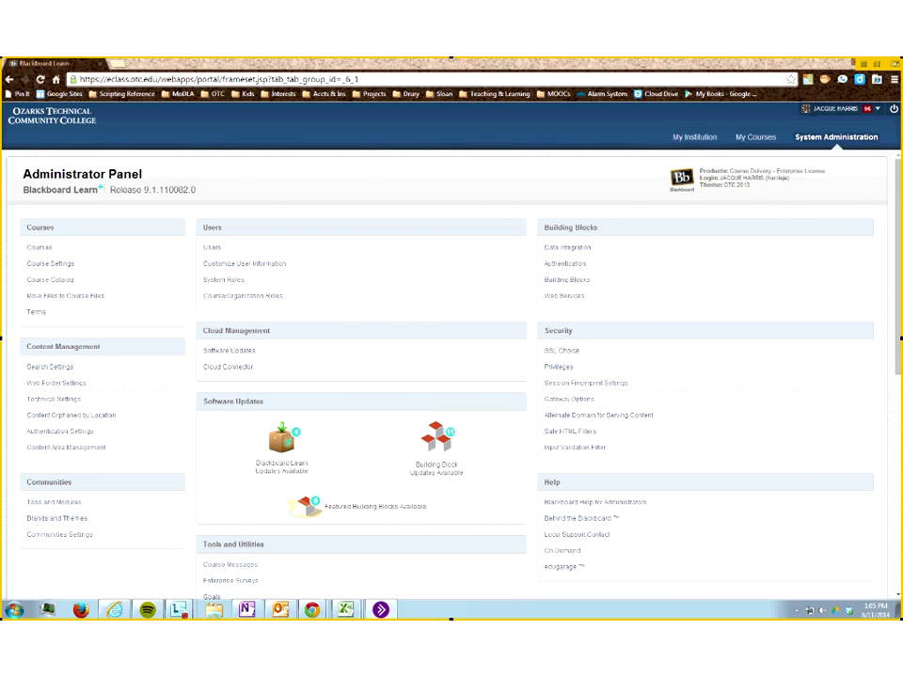
Open the Retention Center overview of all courses and view the risk breakdown for 14SP-BUS-125-W01-SELLING
left_click(828, 112)
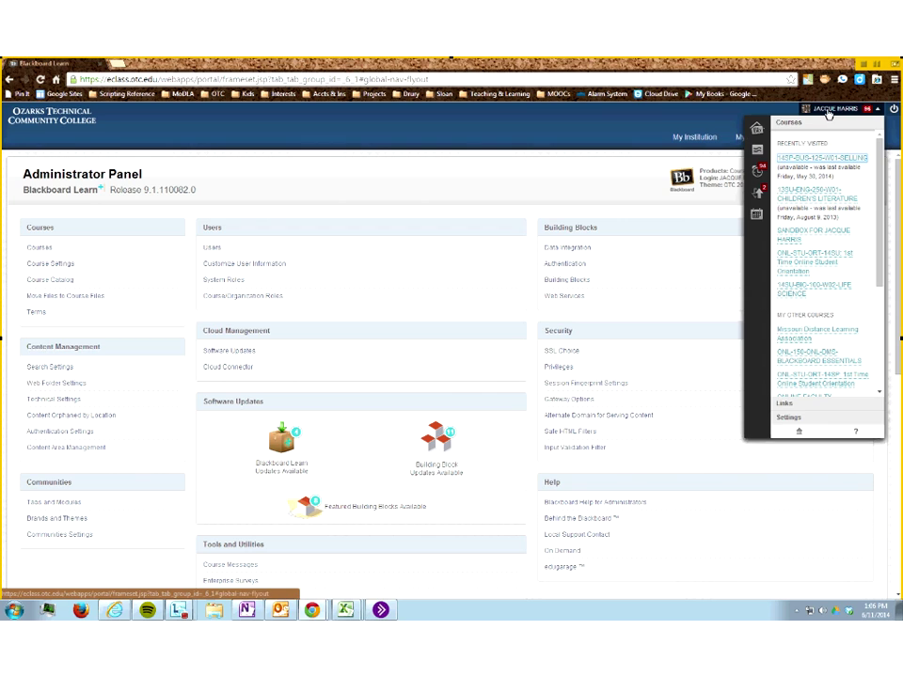
left_click(759, 195)
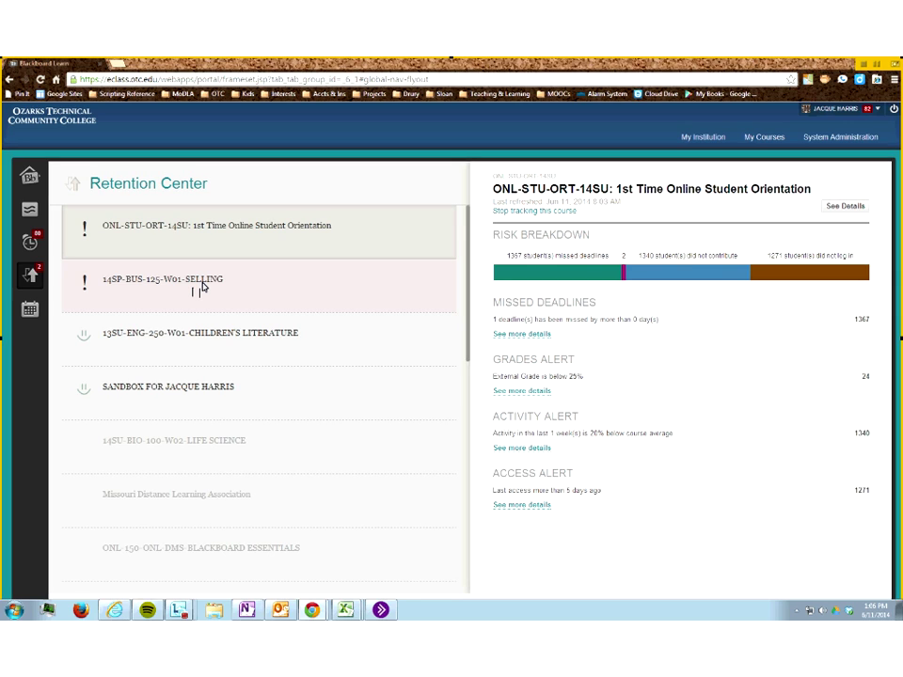
left_click(148, 285)
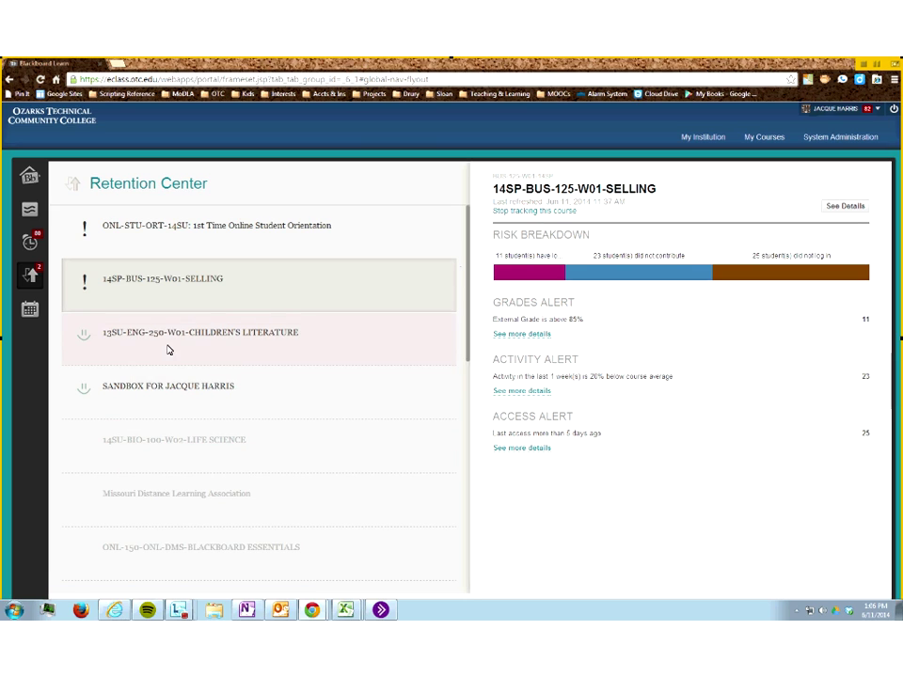
Start risk tracking for the 14SU-BIO-100-W02-LIFE SCIENCE course
left_click(201, 445)
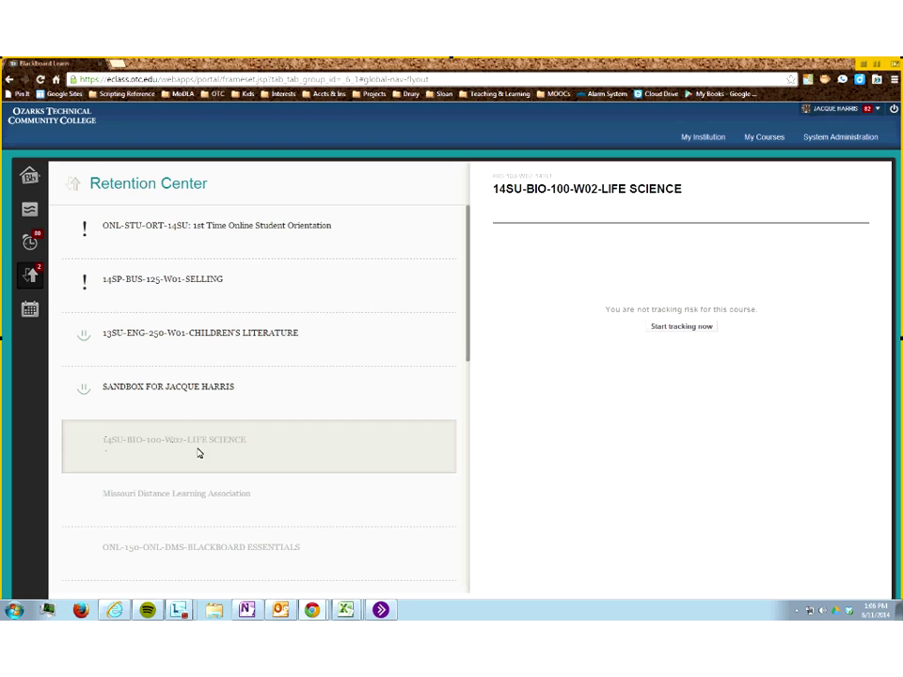
left_click(682, 326)
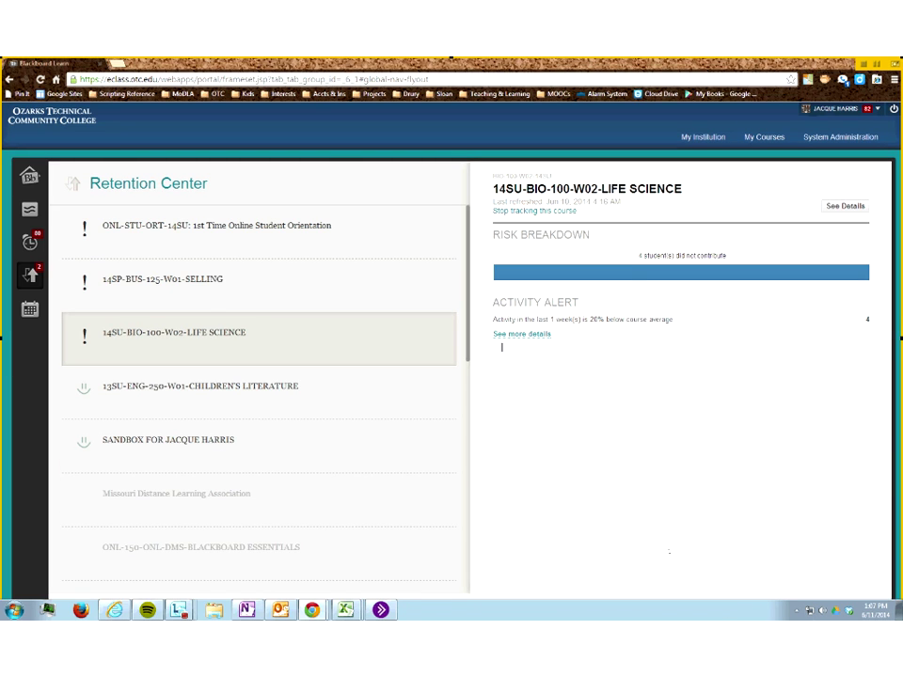
Open the full Retention Center details for 14SP-BUS-125-W01-SELLING and examine its at-risk student table and course activity
left_click(167, 283)
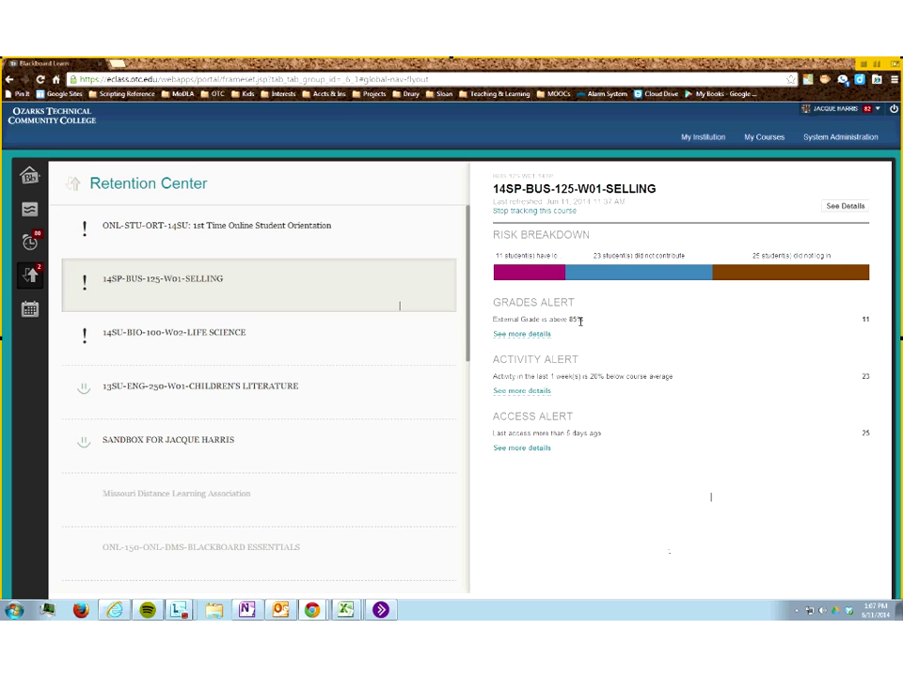
left_click(846, 209)
mouse_move(715, 260)
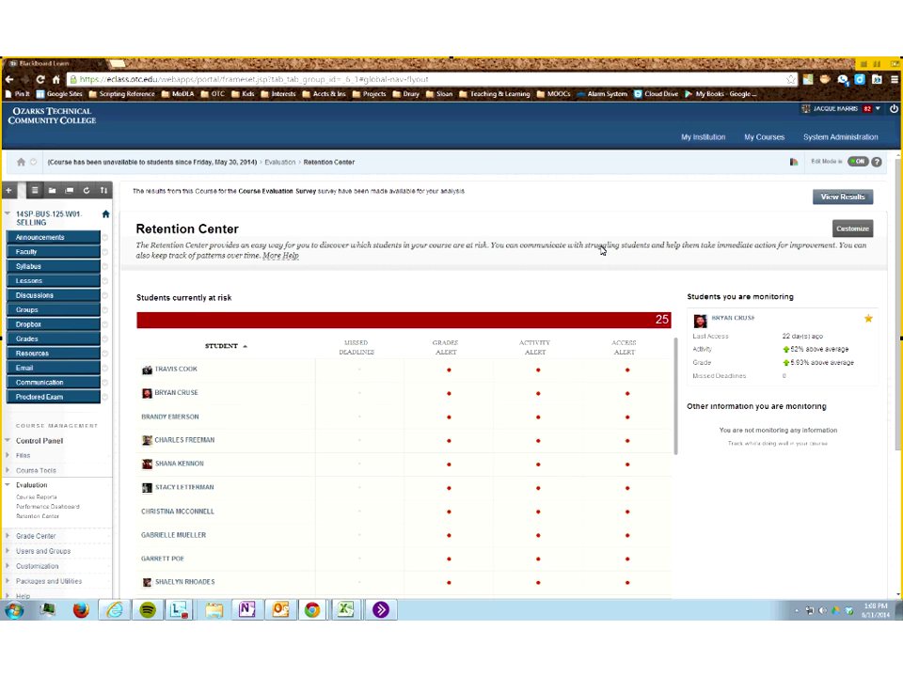
scroll(602, 250, "down", 1)
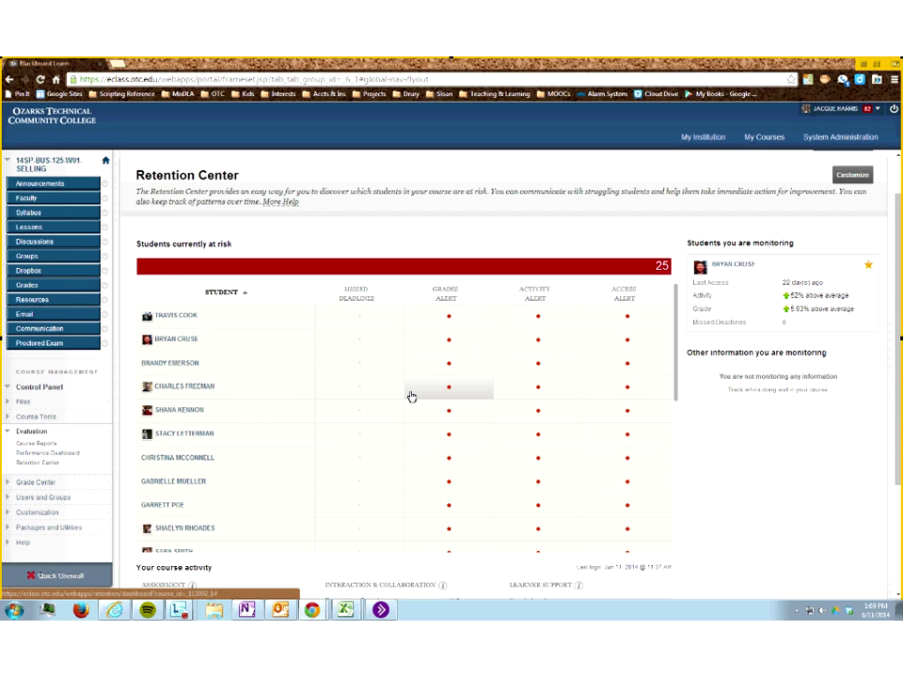
scroll(412, 396, "down", 1)
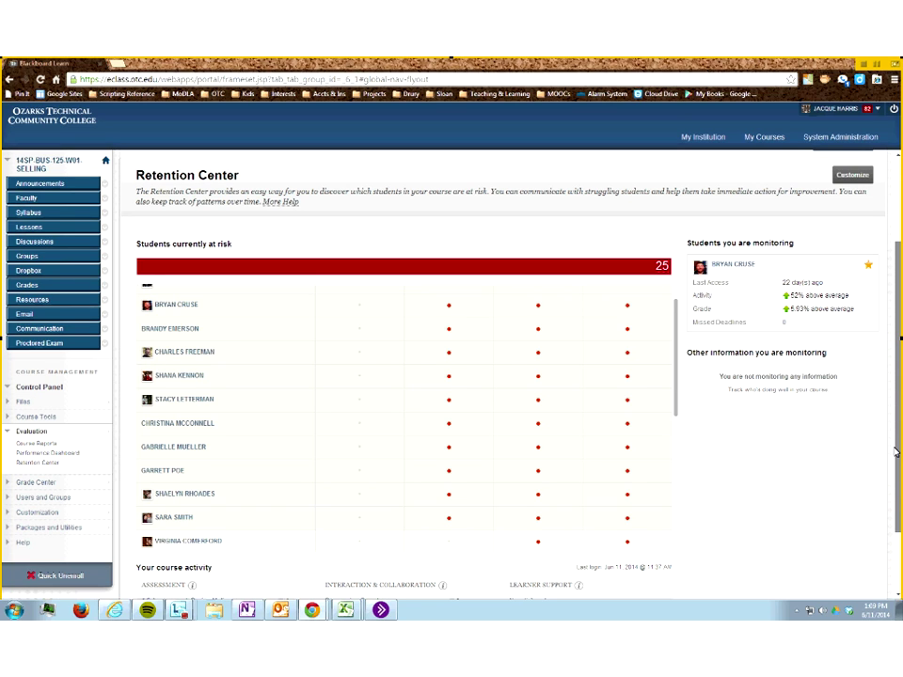
scroll(896, 451, "down", 2)
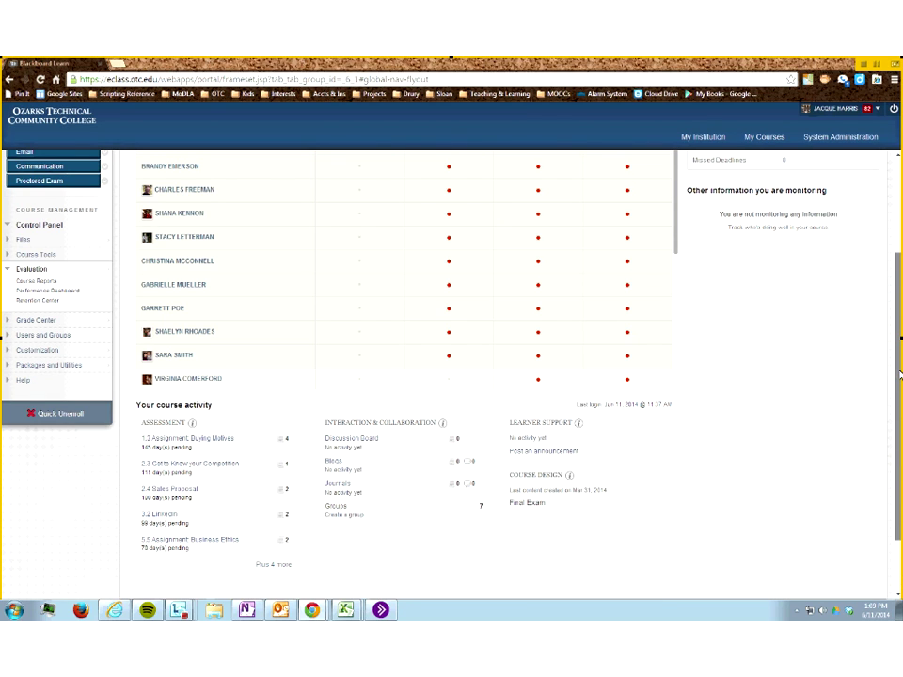
scroll(898, 375, "up", 3)
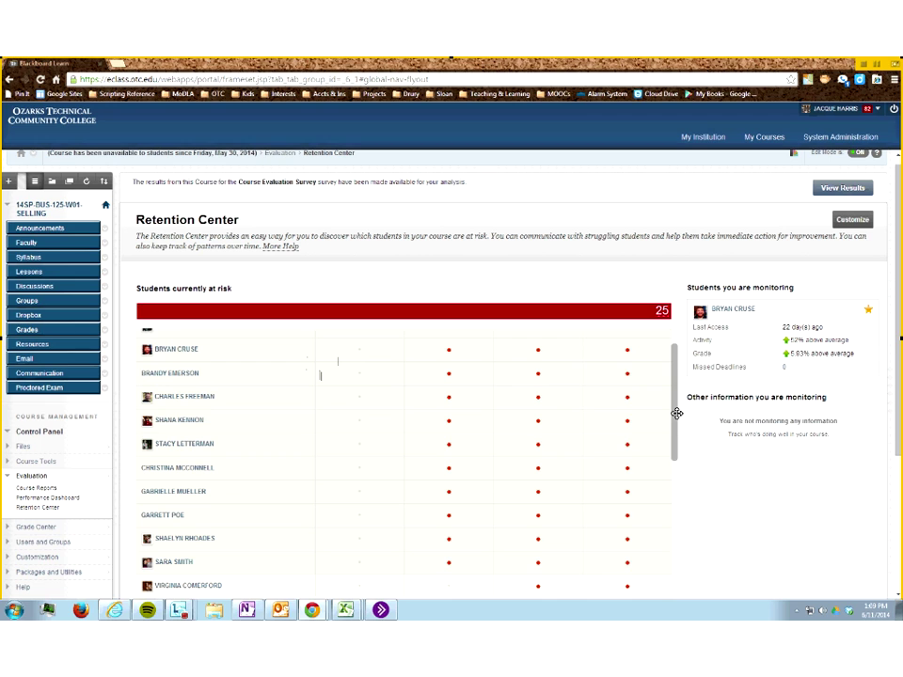
scroll(677, 348, "up", 1)
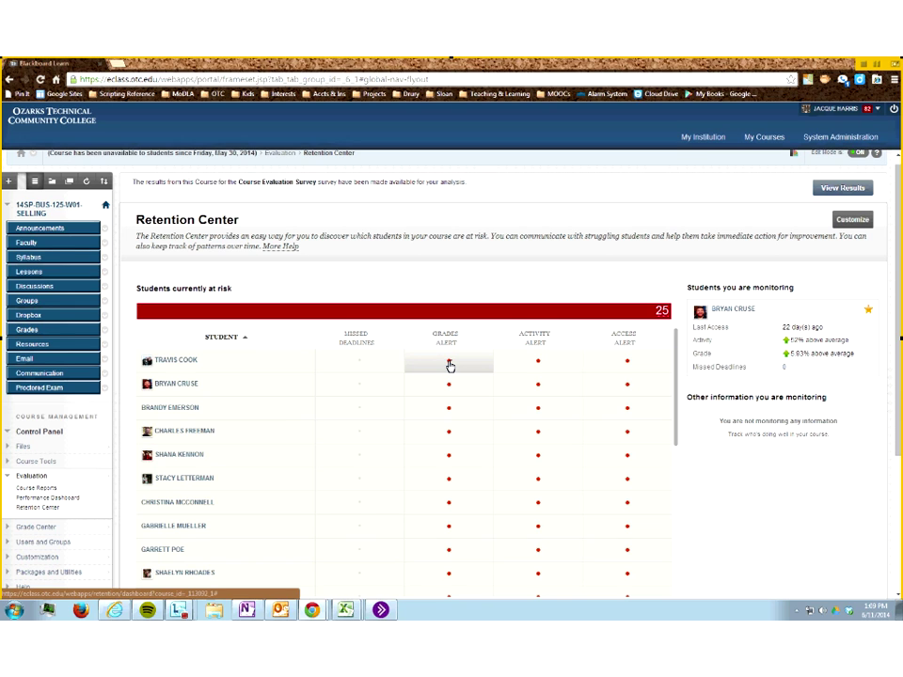
Review the matching risk factor in the first listed student's grade alert, and close the alert details
left_click(450, 365)
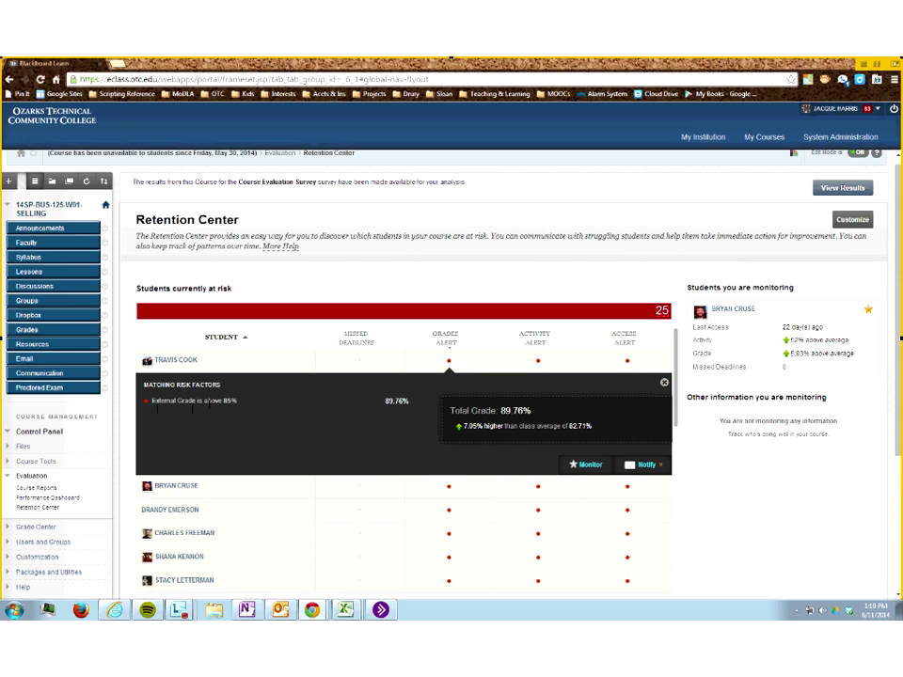
left_click_drag(176, 403, 237, 402)
left_click(298, 422)
left_click(665, 385)
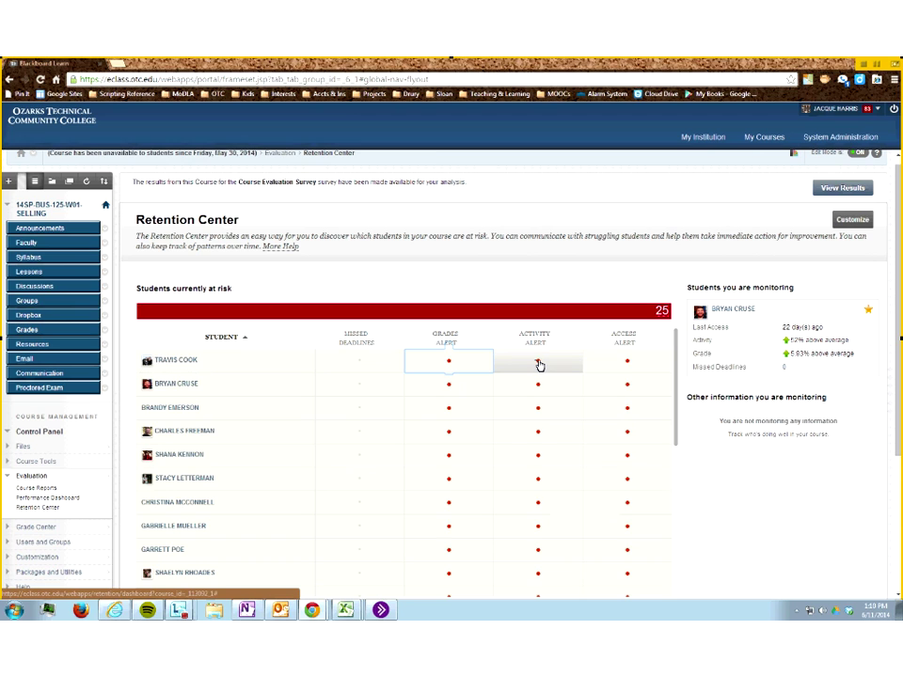
Review the first listed student's activity alert and start a notification addressed to the student from it
left_click(539, 363)
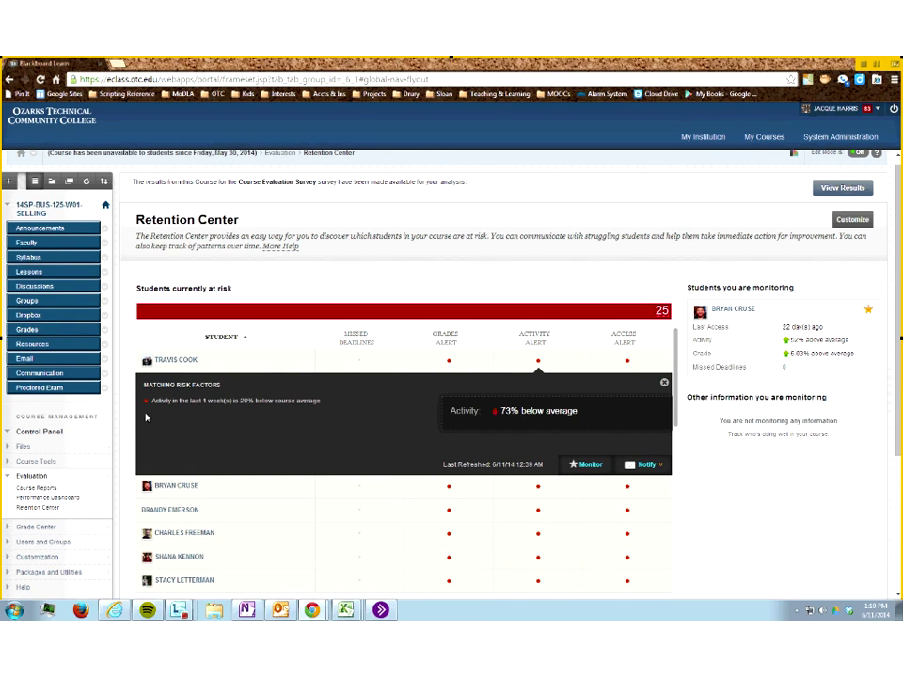
left_click_drag(242, 401, 322, 402)
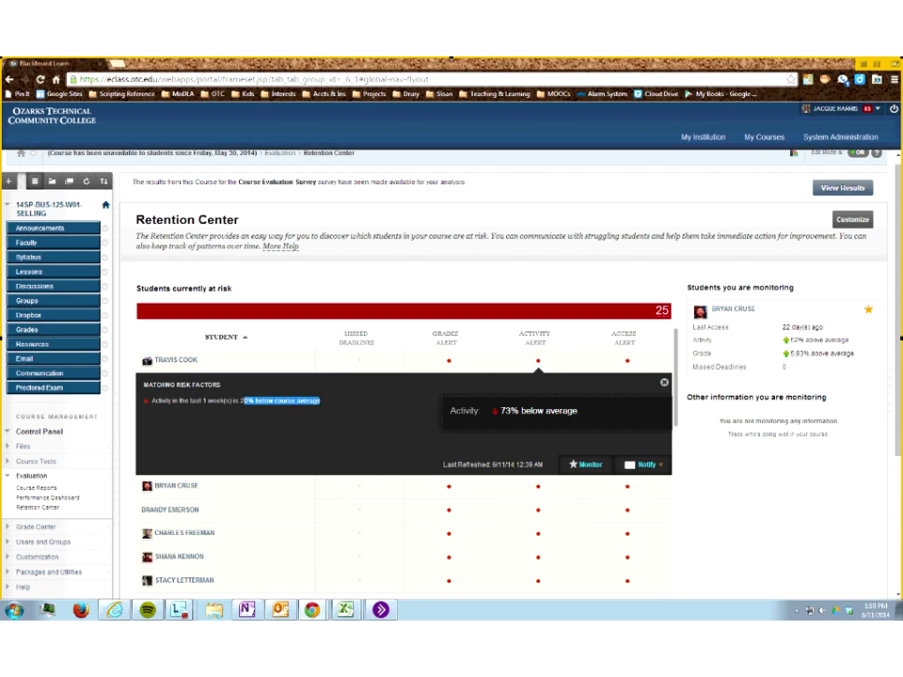
left_click(316, 421)
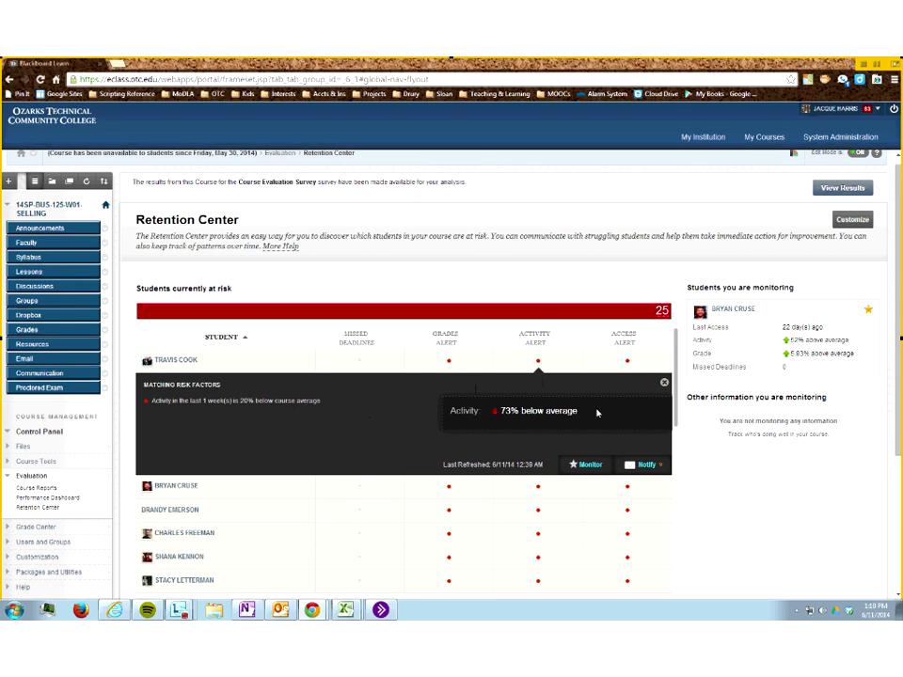
left_click(651, 467)
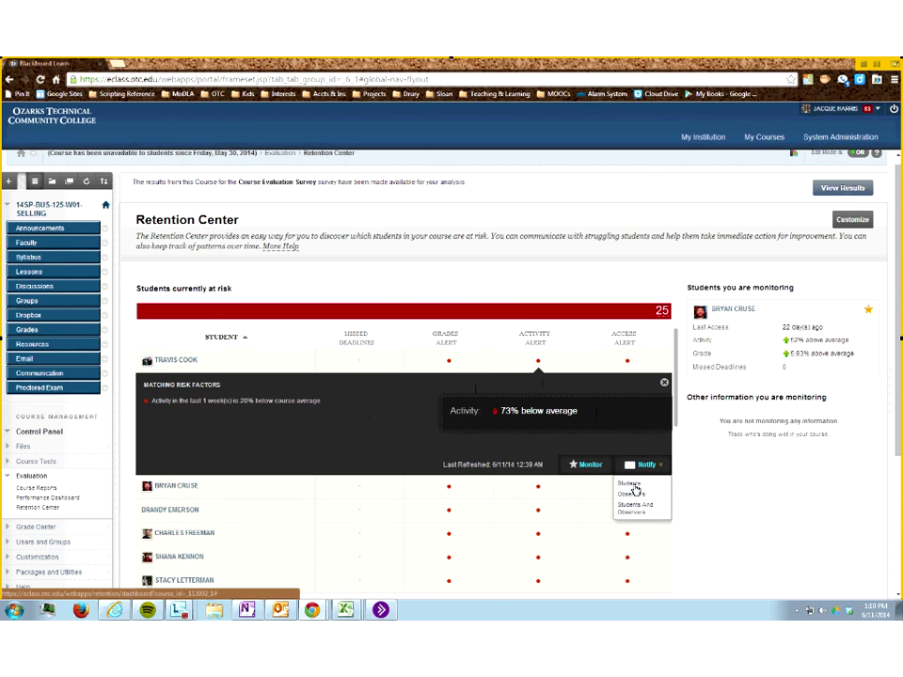
left_click(632, 485)
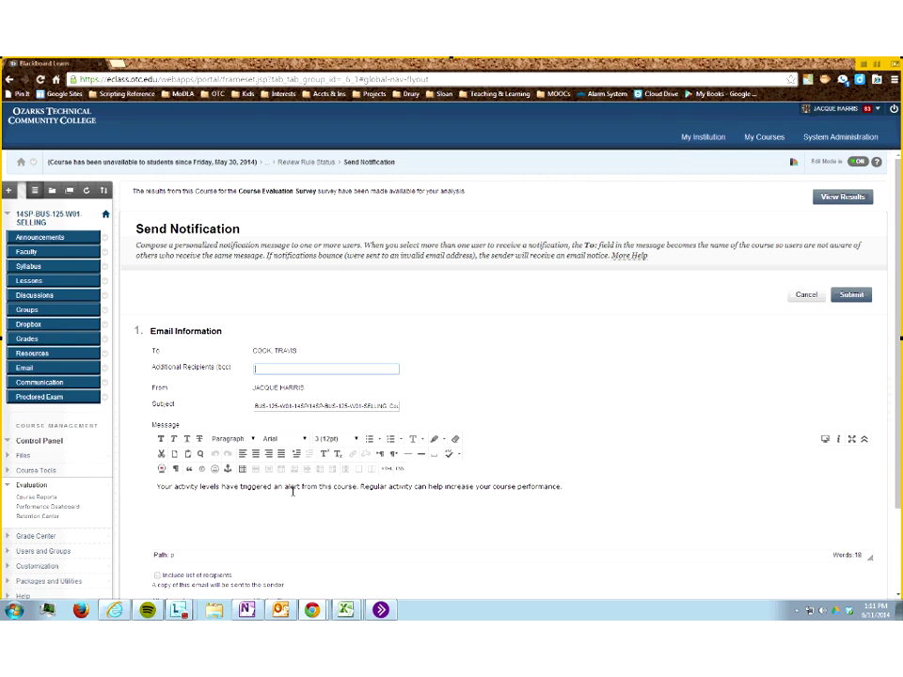
Review the notification's preset message and Course Activity Alert subject, and leave the form to return to the Retention Center
left_click(247, 508)
left_click_drag(158, 487, 568, 487)
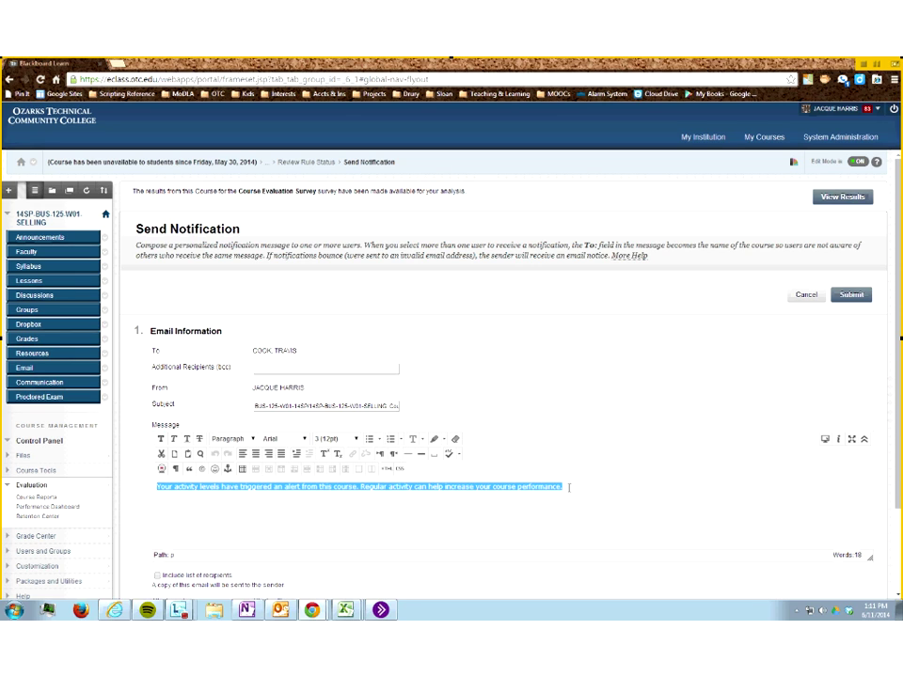
left_click(455, 528)
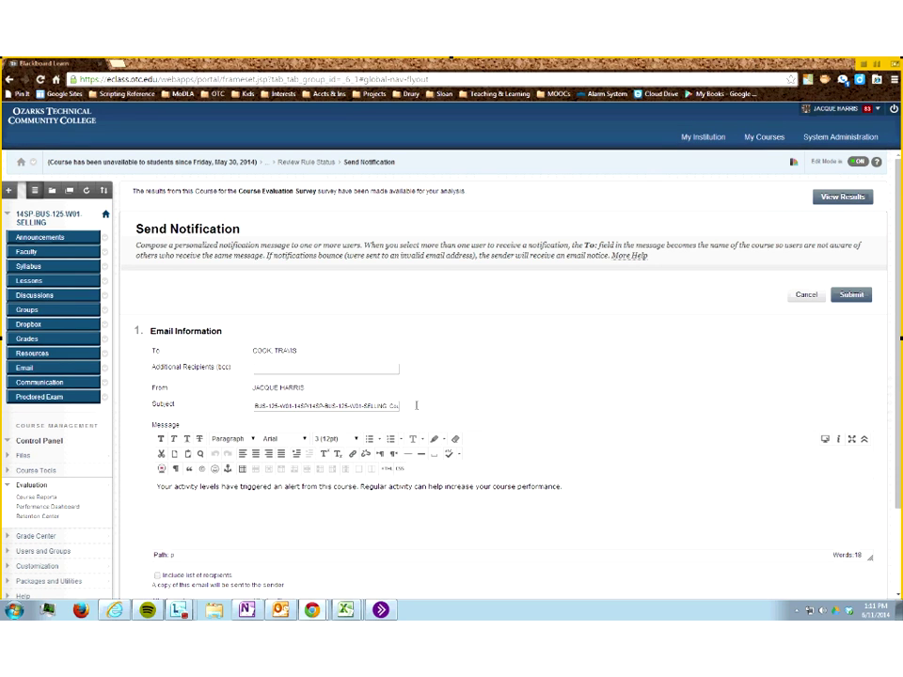
left_click_drag(390, 406, 427, 405)
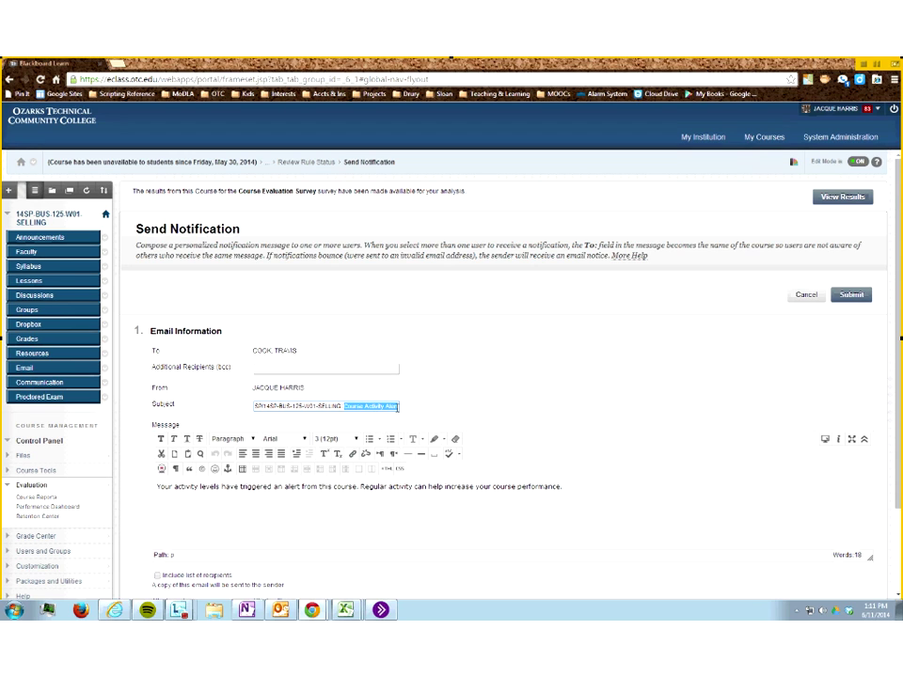
left_click_drag(384, 406, 411, 410)
left_click(432, 411)
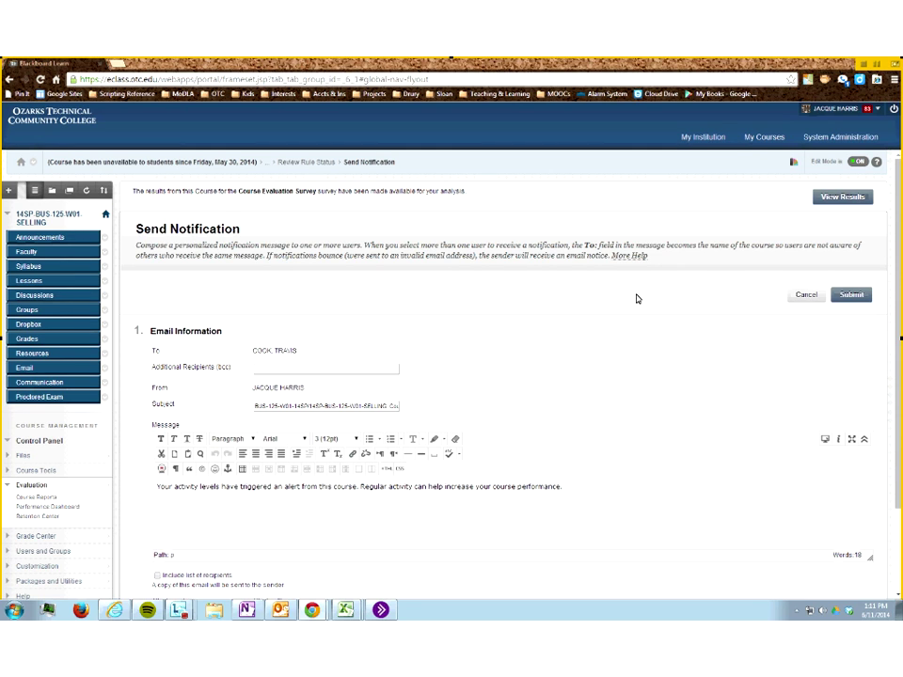
left_click(851, 295)
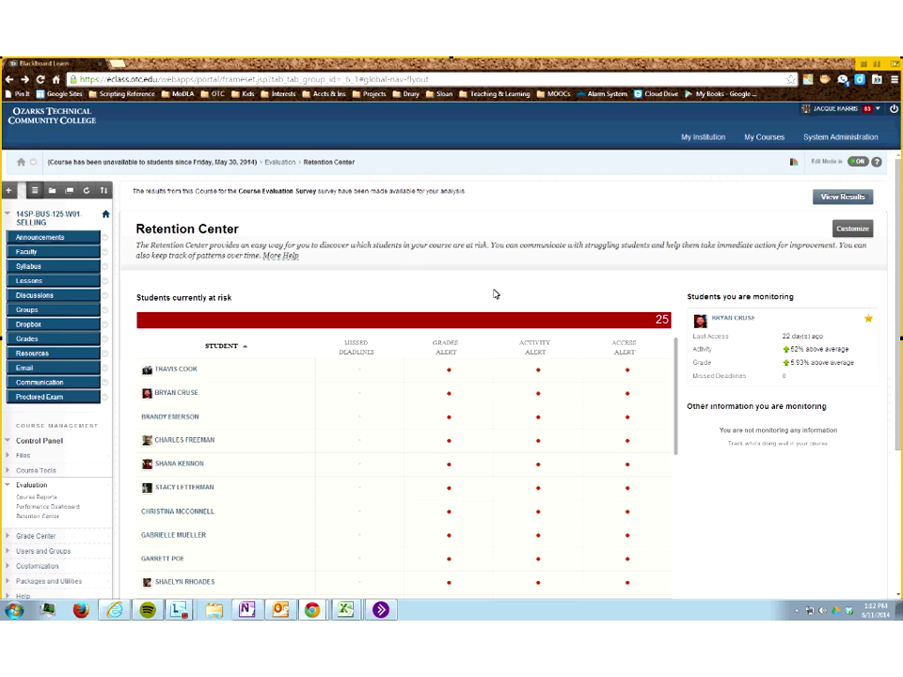
Review the first listed student's activity alert and its notification recipient options, and close the alert details
left_click(540, 374)
left_click(649, 474)
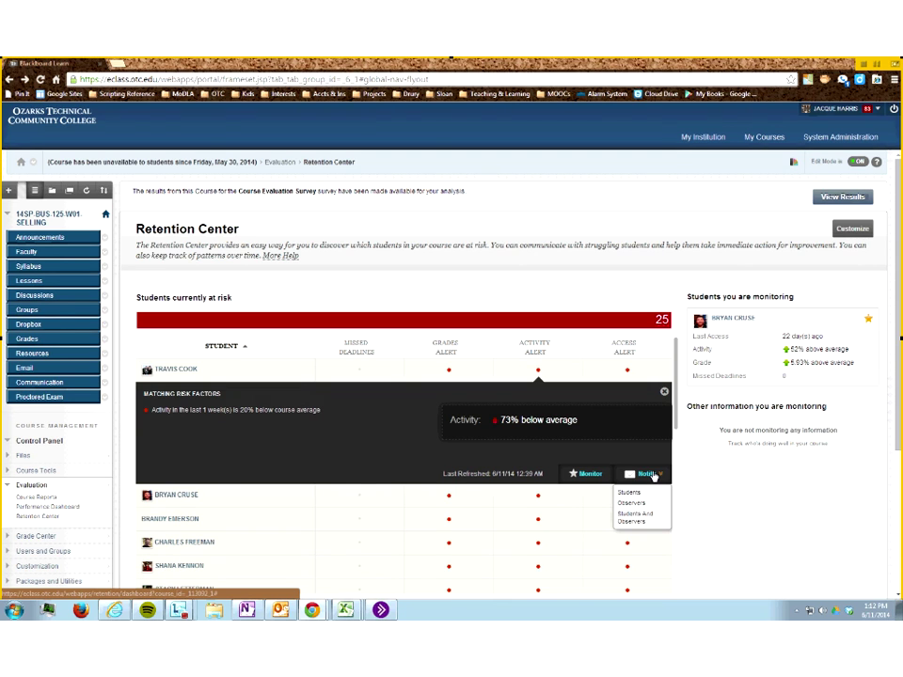
left_click(664, 392)
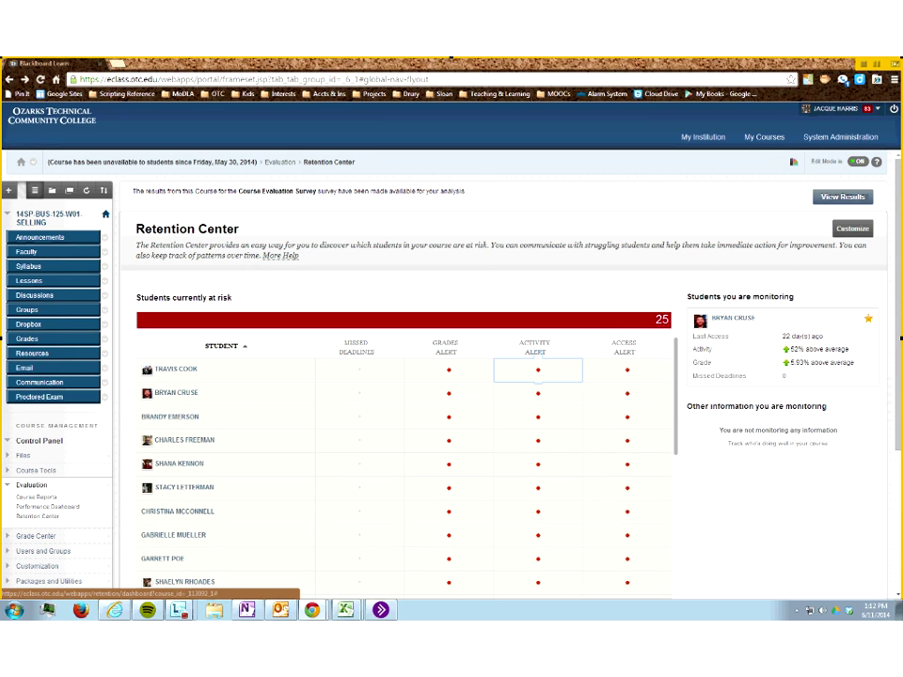
scroll(534, 350, "down", 1)
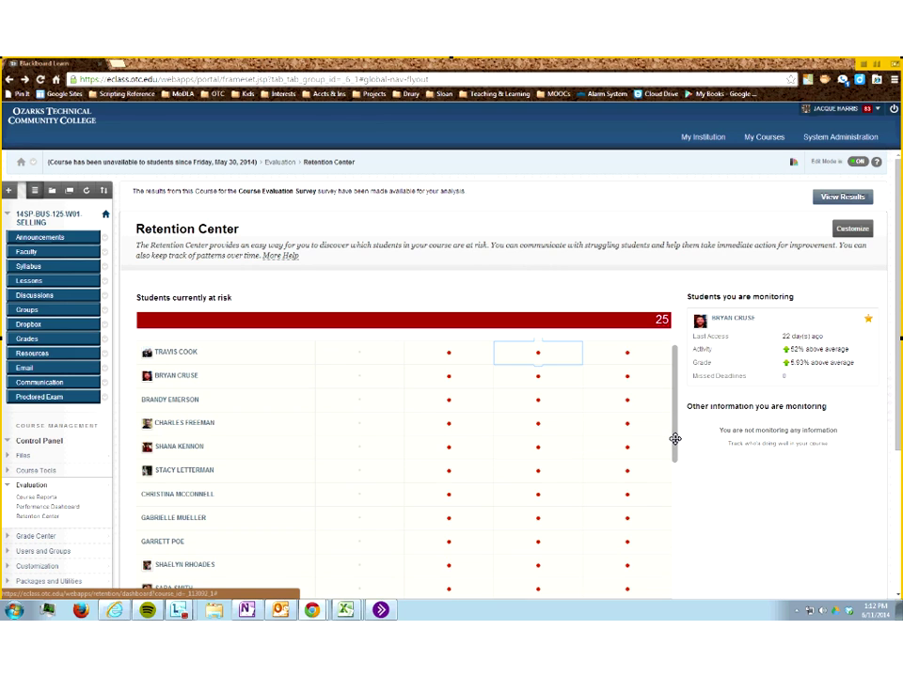
scroll(566, 380, "up", 1)
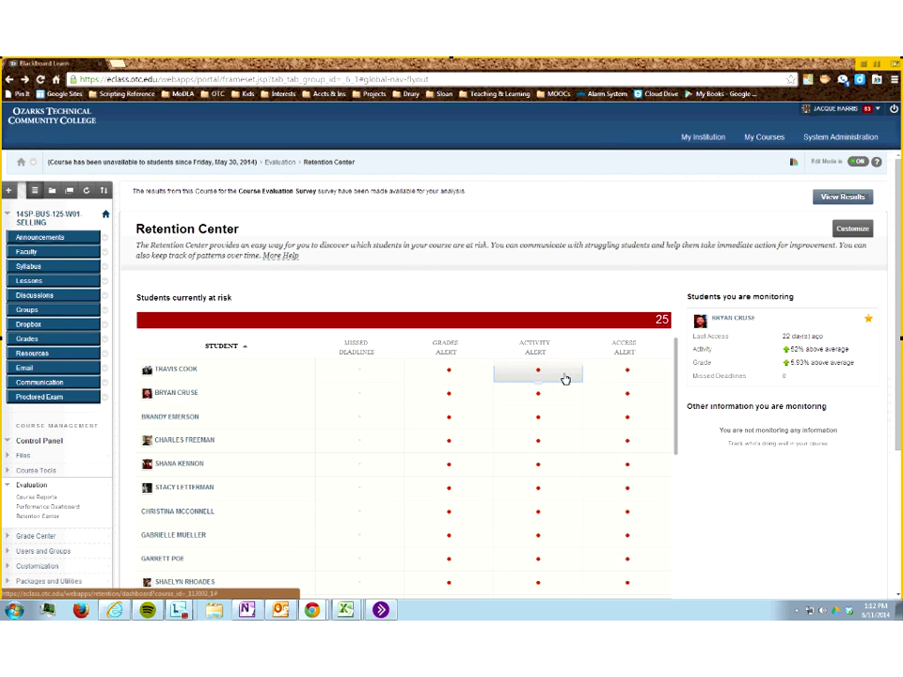
left_click(566, 379)
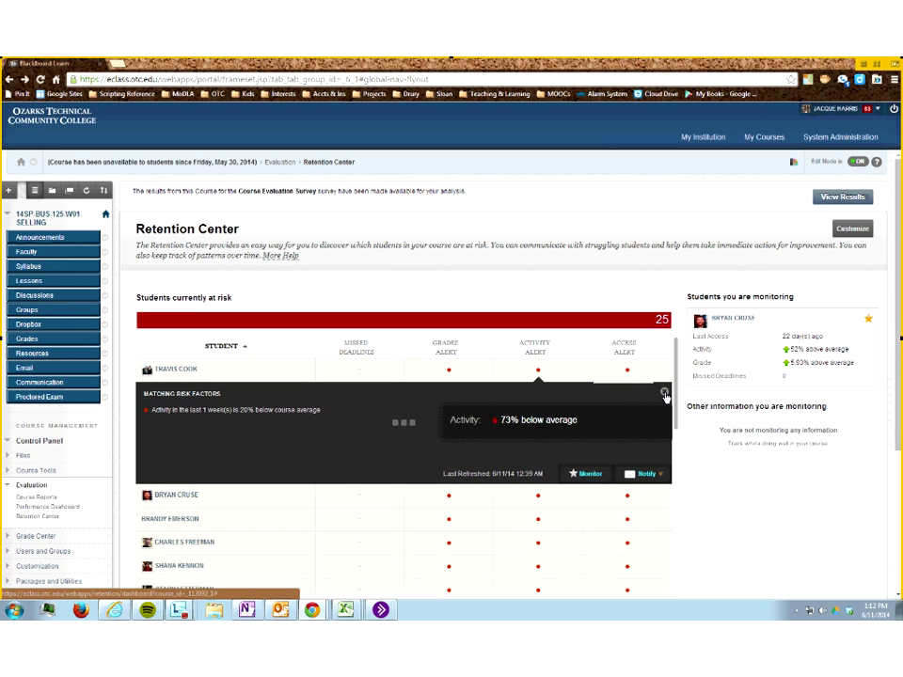
left_click(664, 395)
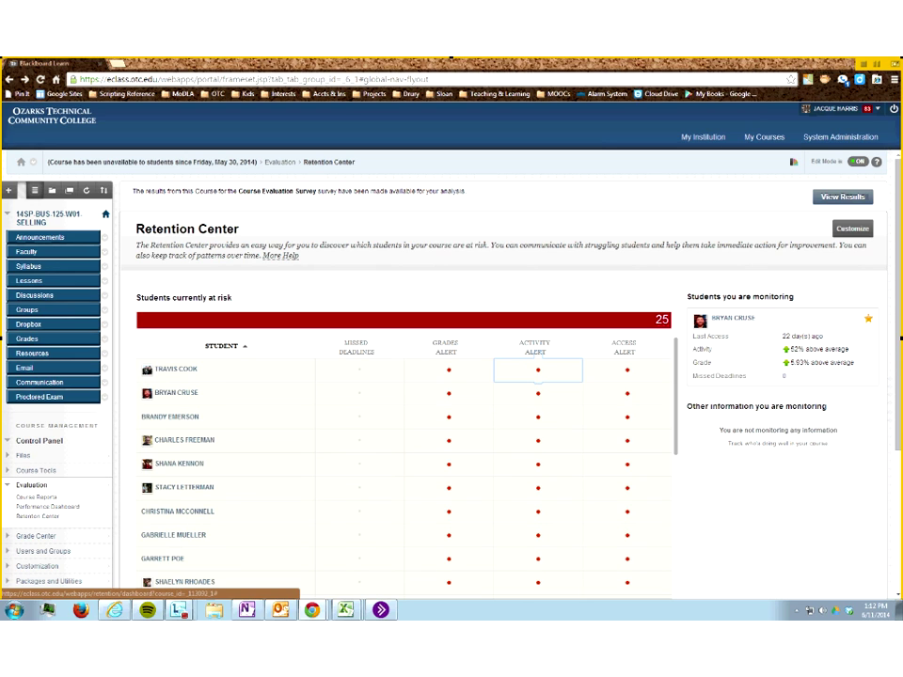
Open the second listed student's Retention Status and examine the activity and access alerts with their triggering rules
left_click(172, 397)
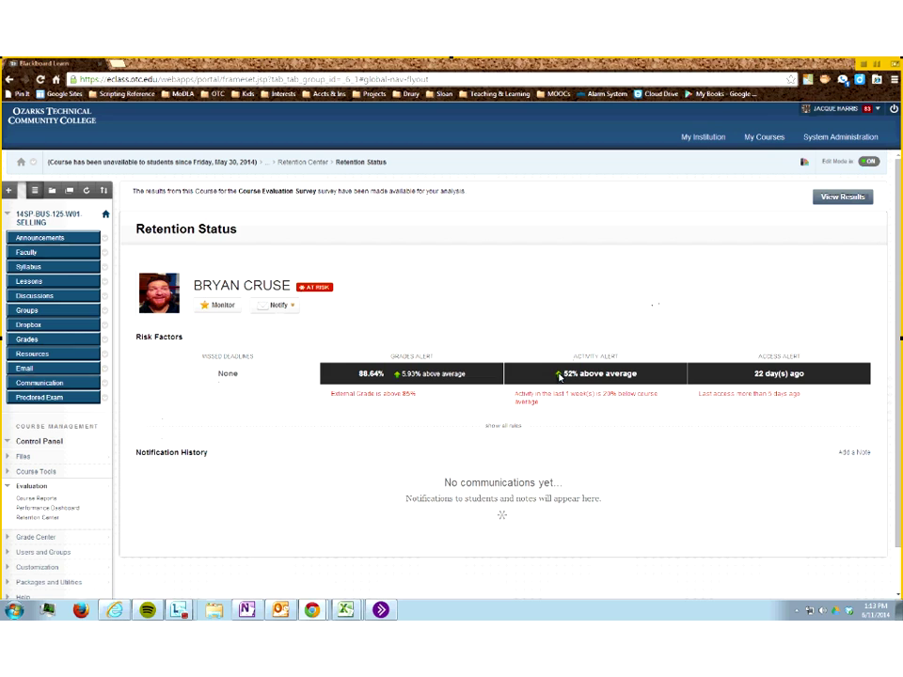
left_click_drag(554, 378, 657, 374)
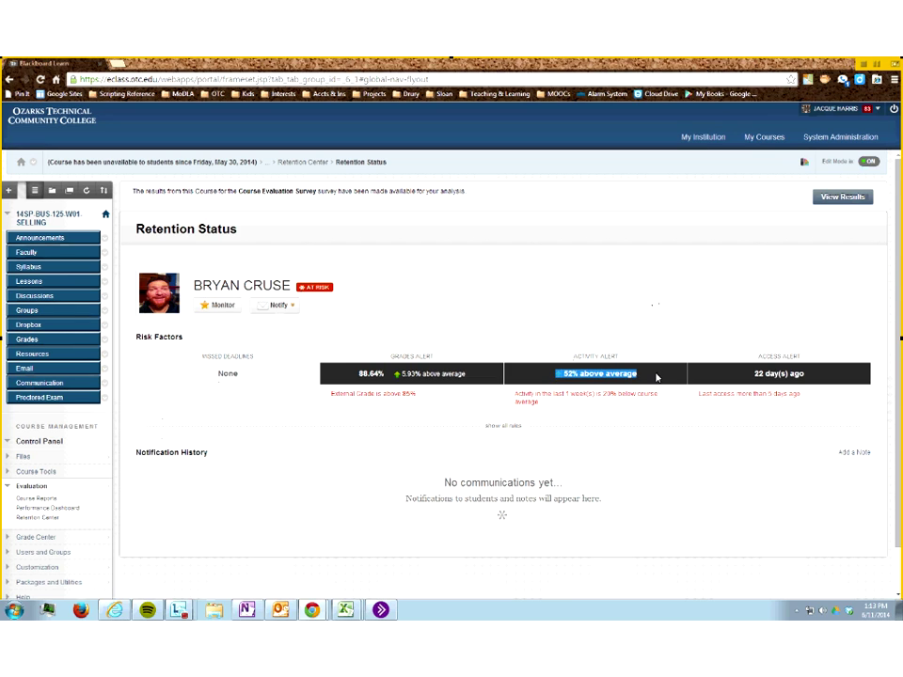
left_click(658, 381)
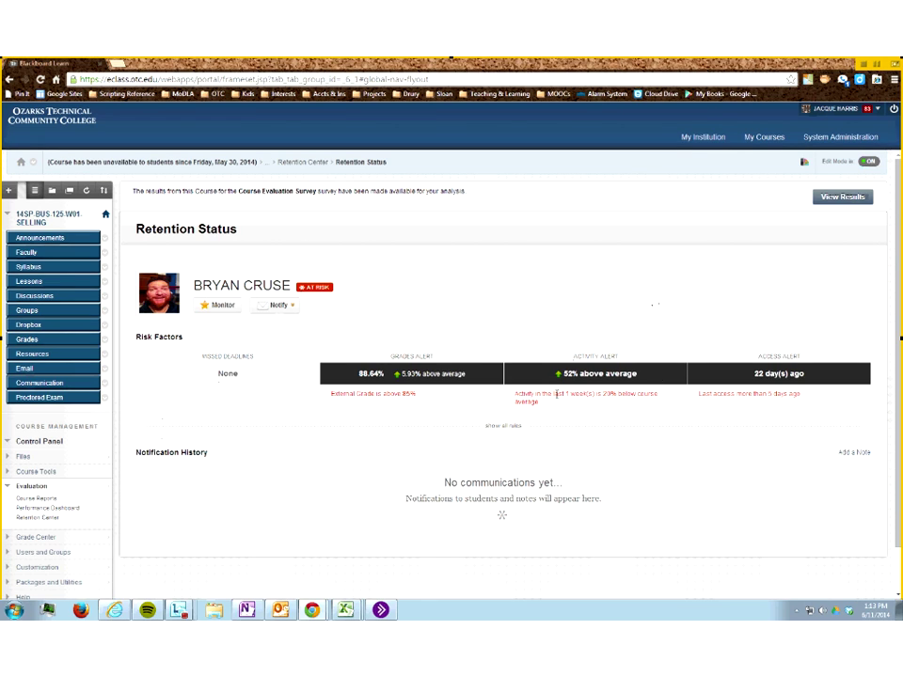
left_click_drag(552, 394, 617, 396)
left_click(609, 419)
left_click_drag(756, 357, 805, 366)
left_click_drag(763, 394, 800, 395)
Review the second listed student's notification choices and Monitor option, and return to the Retention Center
left_click(278, 308)
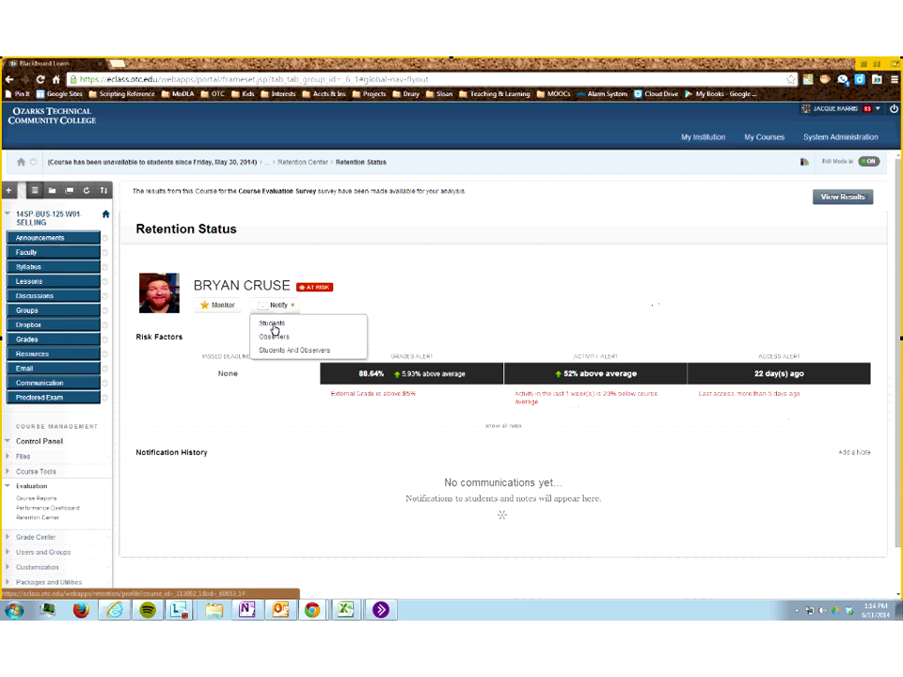
left_click(273, 326)
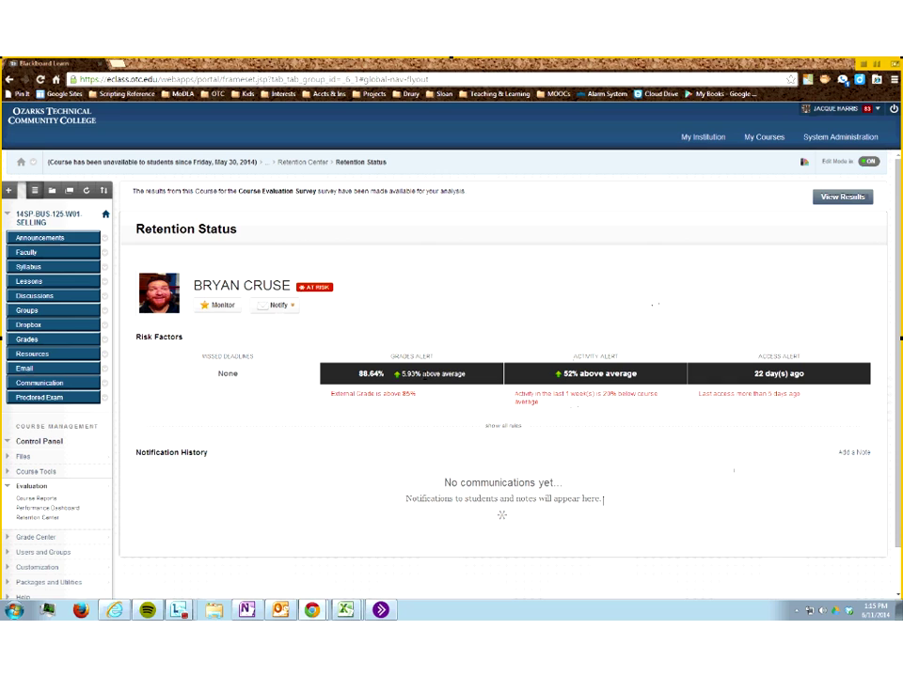
left_click(267, 307)
left_click(397, 298)
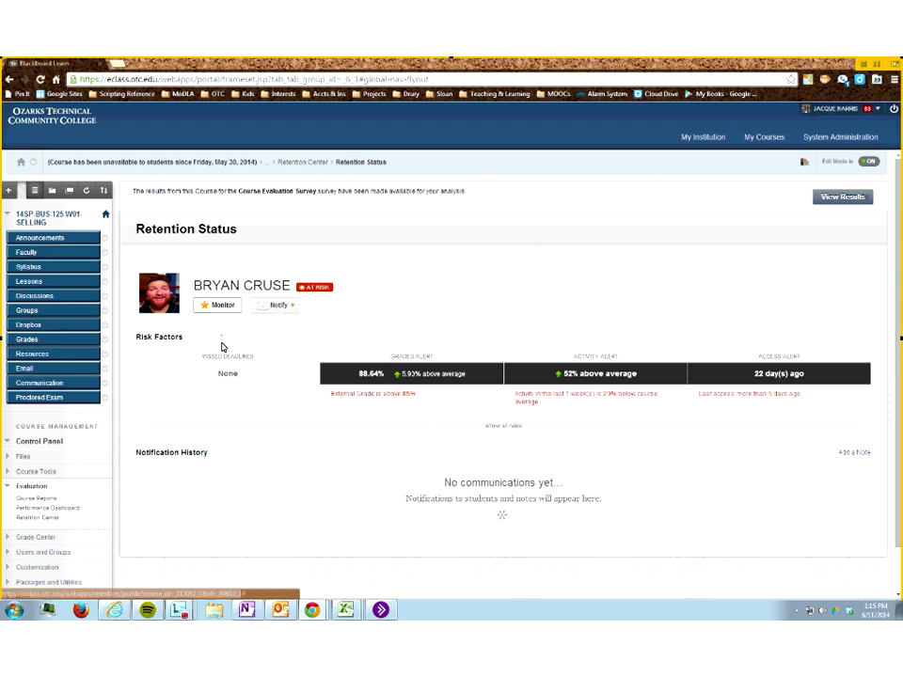
left_click(219, 306)
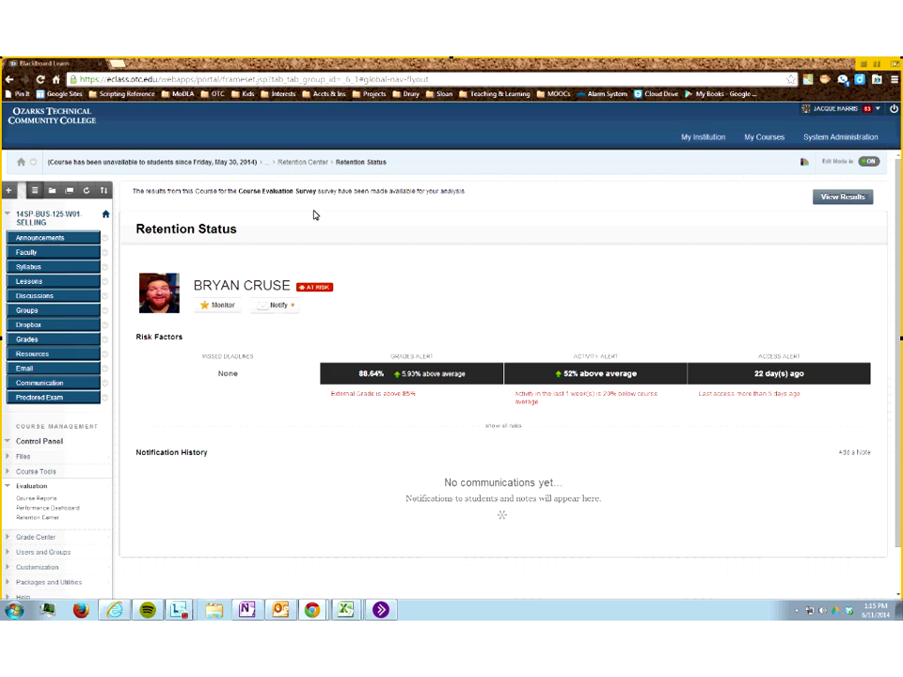
left_click(312, 164)
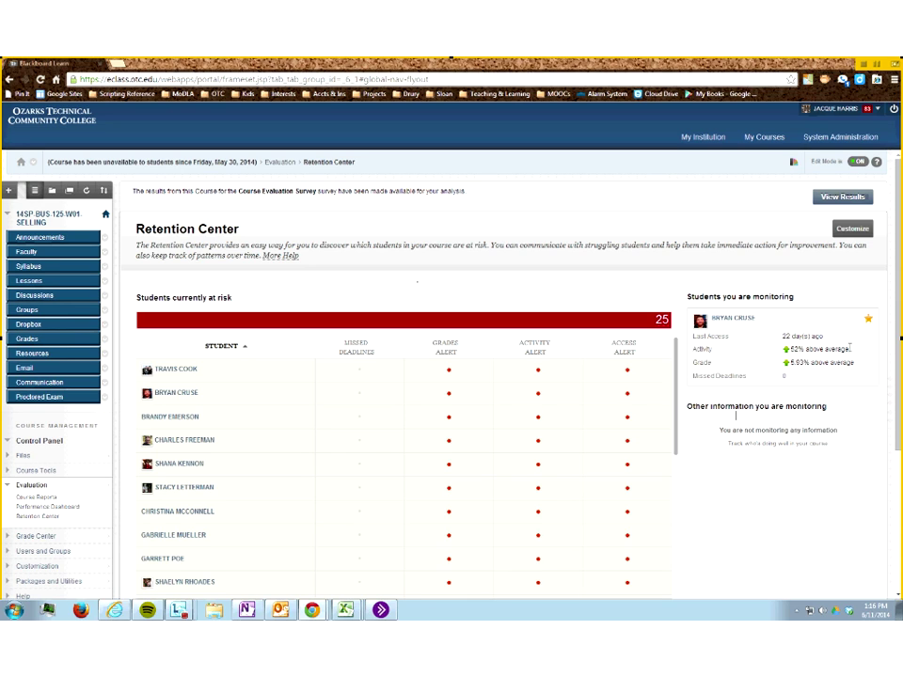
Open the Retention Center's rule customization and examine the criteria of the default activity, course access and grade rules
left_click(852, 234)
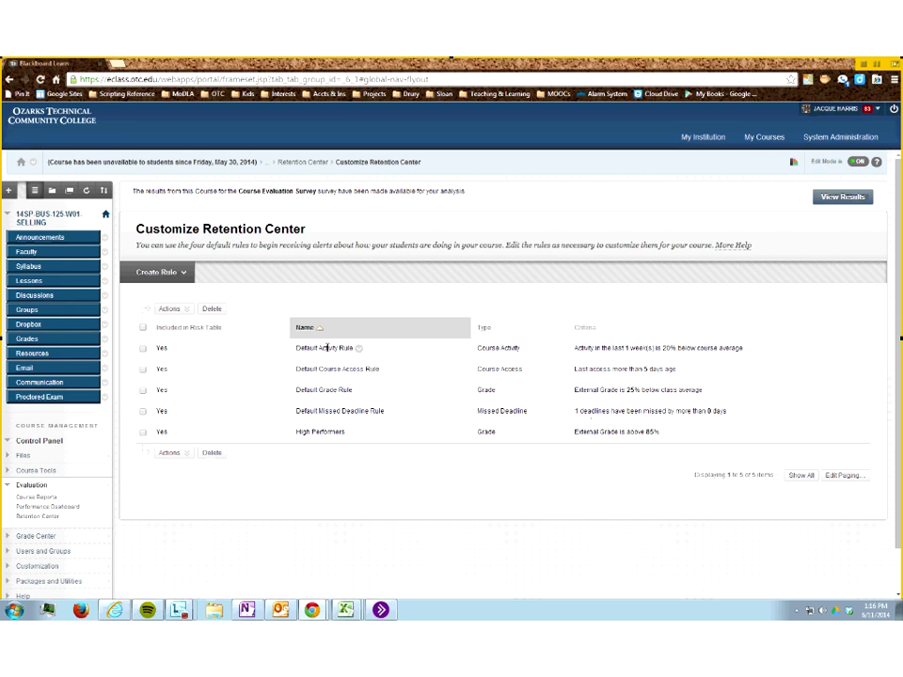
left_click(513, 370)
left_click(143, 369)
left_click_drag(576, 348, 755, 348)
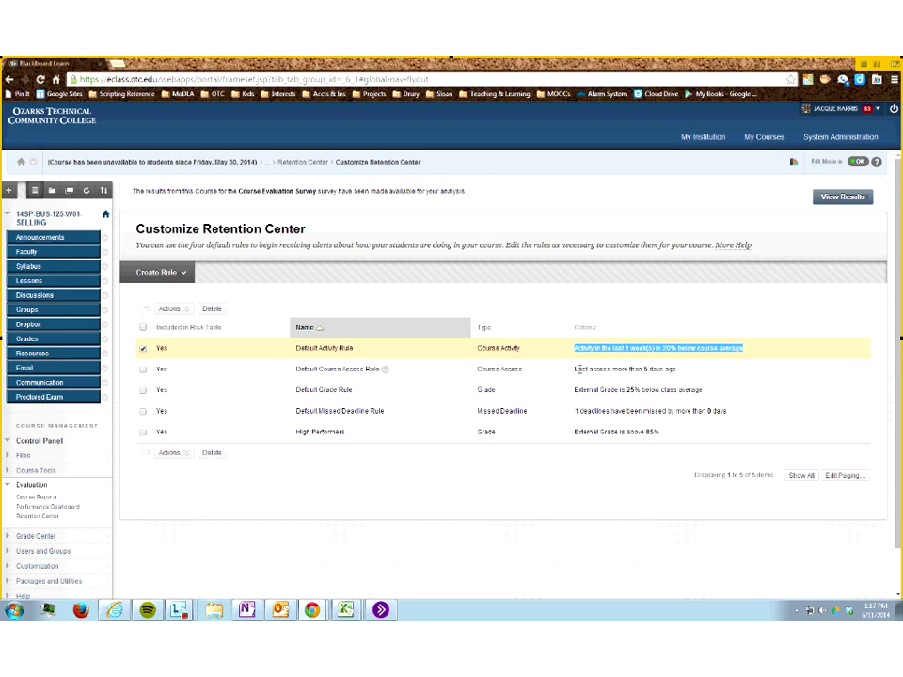
left_click_drag(576, 369, 696, 369)
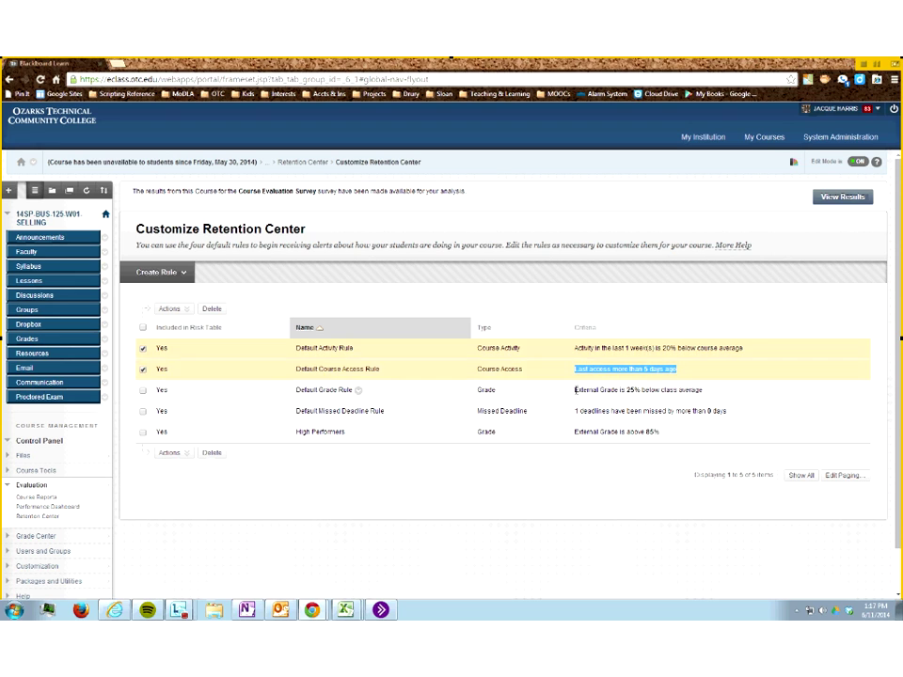
triple_click(730, 389)
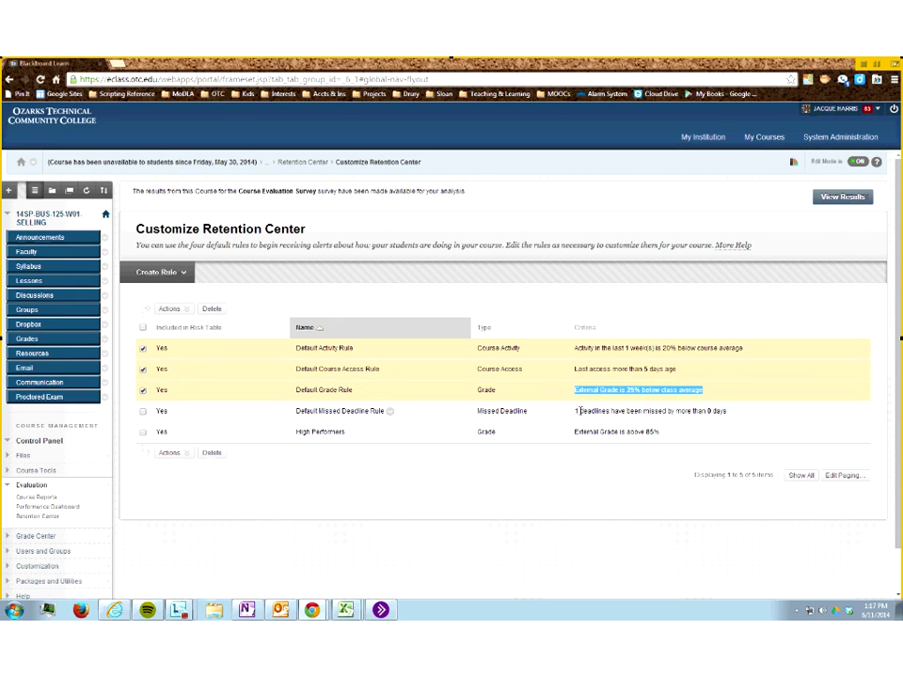
left_click_drag(575, 389, 618, 389)
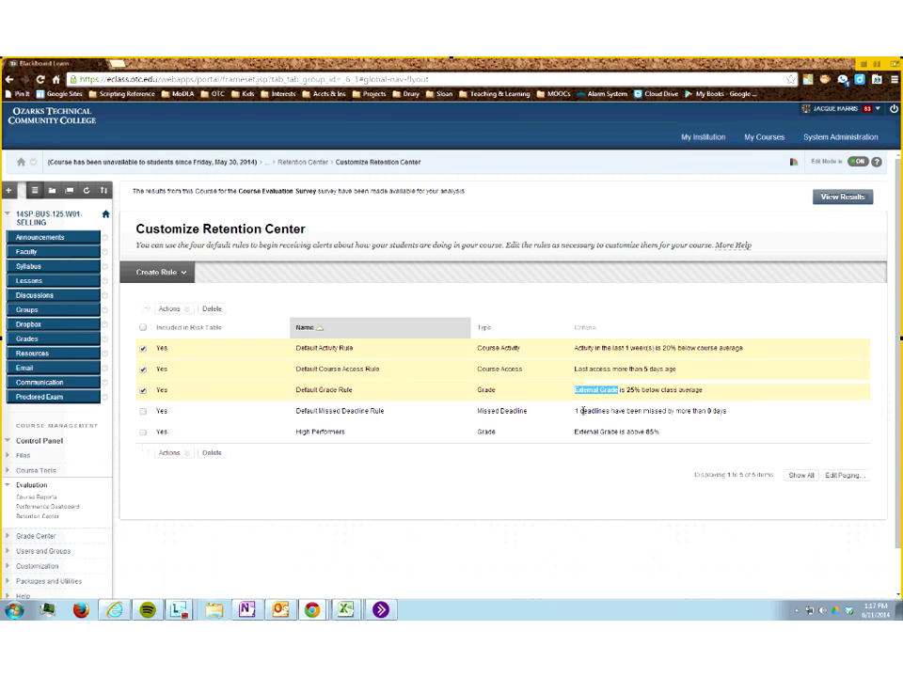
left_click(143, 389)
left_click(143, 370)
left_click(143, 348)
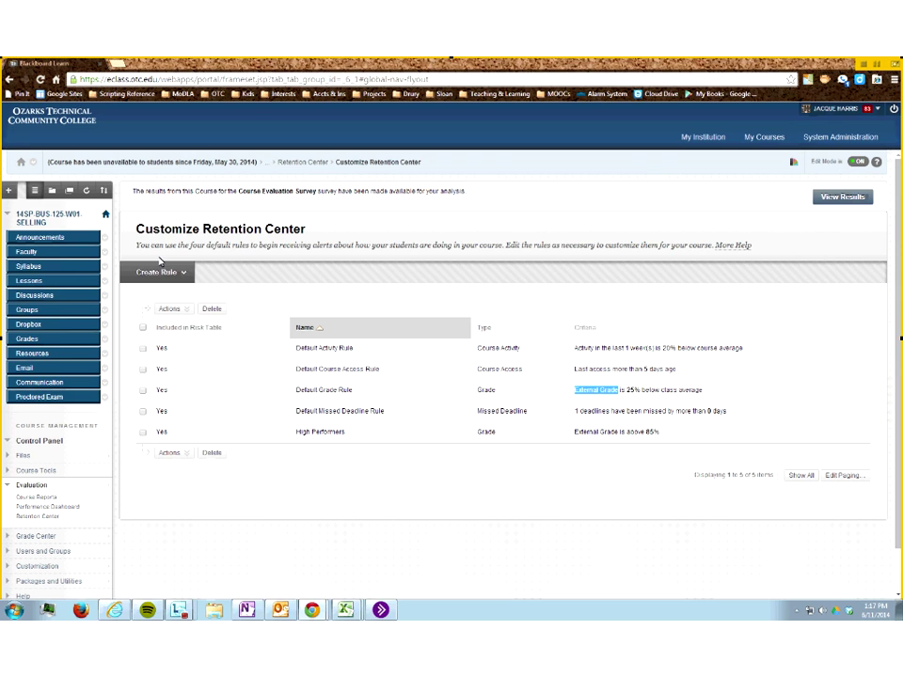
Start a new grade rule named Midterm that monitors the specific Mid-term Grades column
left_click(158, 273)
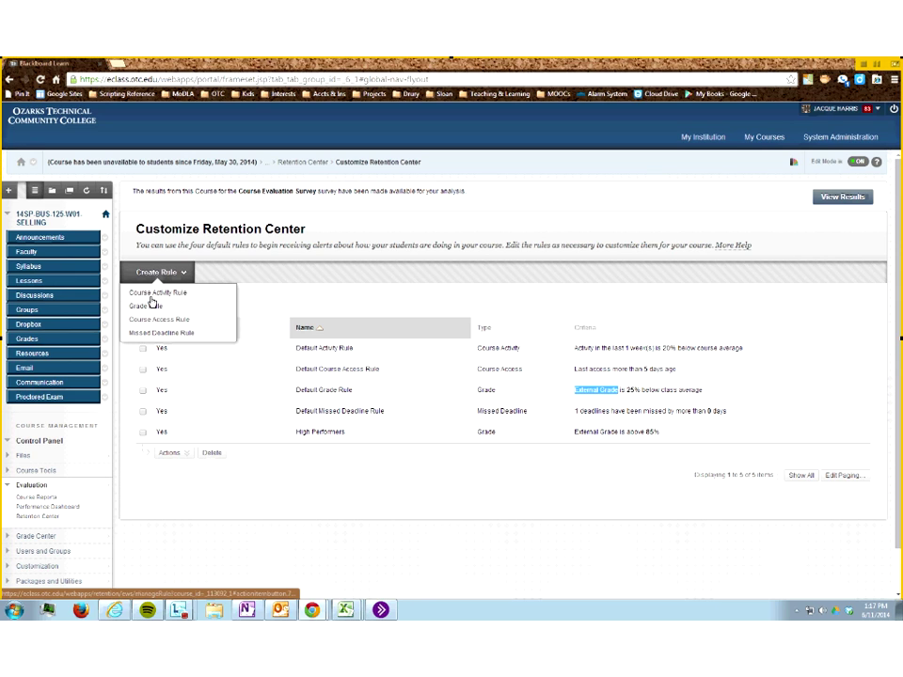
left_click(147, 307)
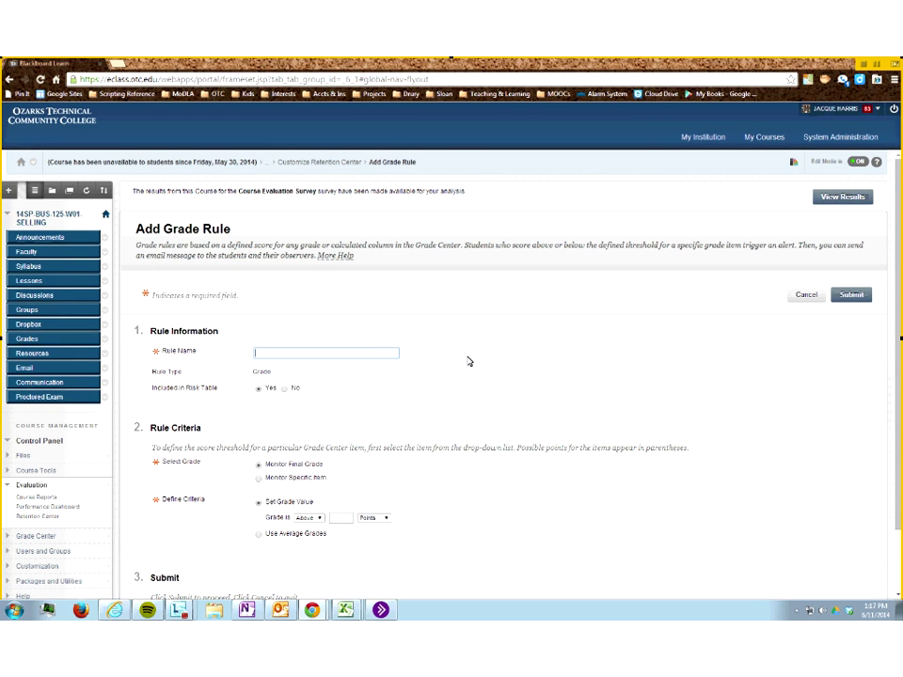
type("Midterm")
scroll(436, 443, "down", 2)
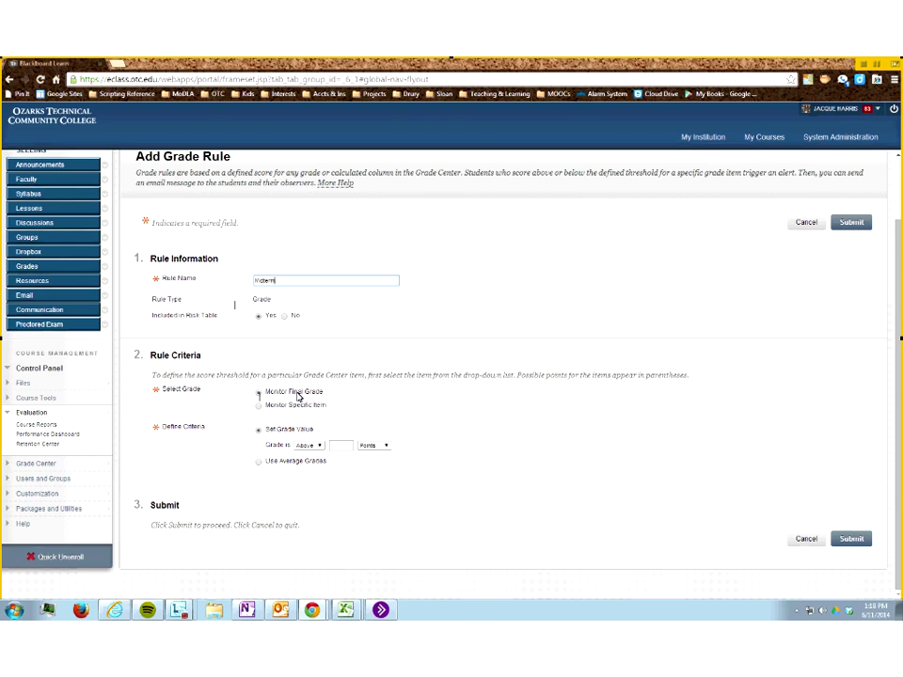
left_click(260, 409)
left_click(260, 407)
left_click(347, 424)
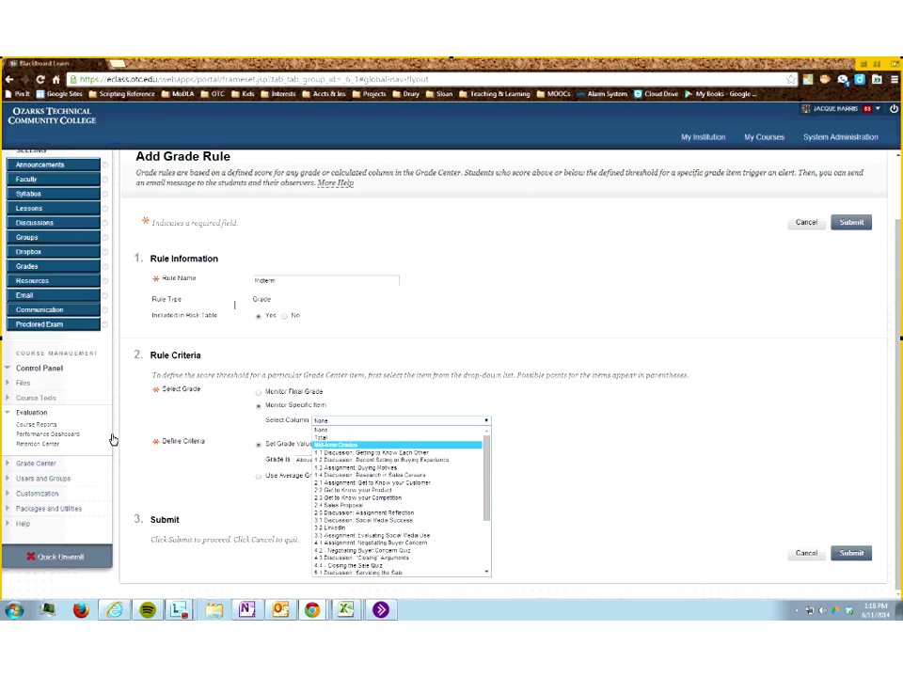
left_click(358, 444)
Set the Midterm rule's criteria to a grade below 75 percent and submit the rule
left_click(309, 459)
left_click(306, 476)
left_click(337, 460)
type("70")
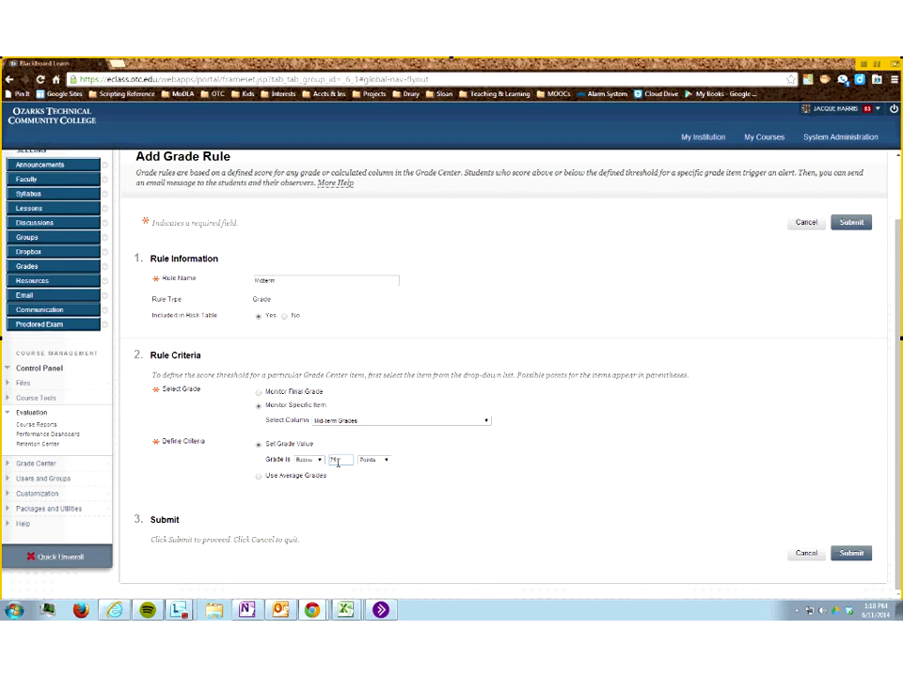
left_click(373, 460)
left_click(377, 475)
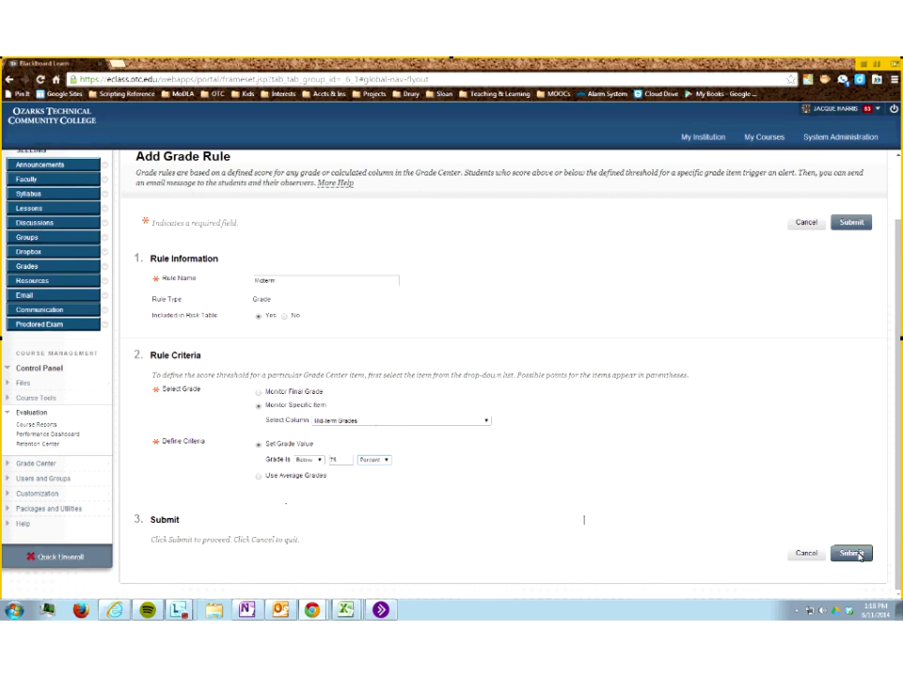
left_click(851, 554)
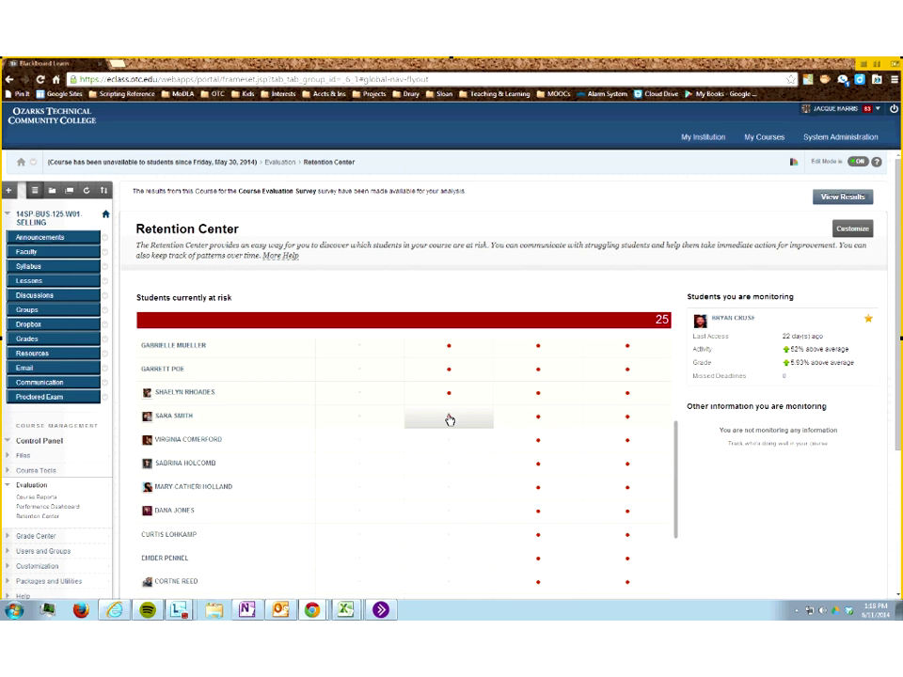
Review the matching risk factor in the grade alert of the last student flagged for grades
left_click(449, 418)
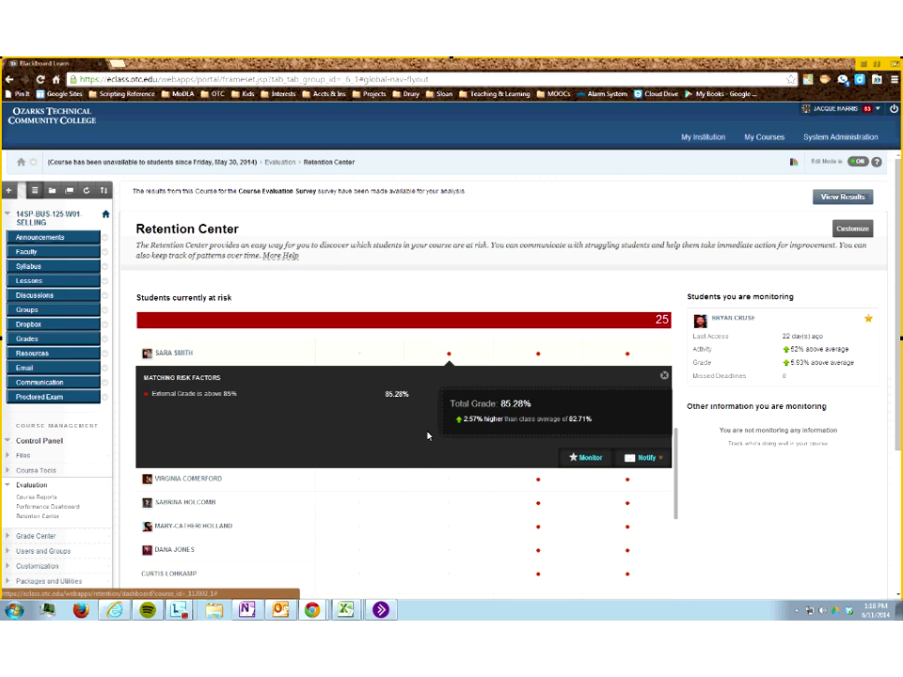
scroll(437, 451, "down", 3)
scroll(442, 467, "up", 3)
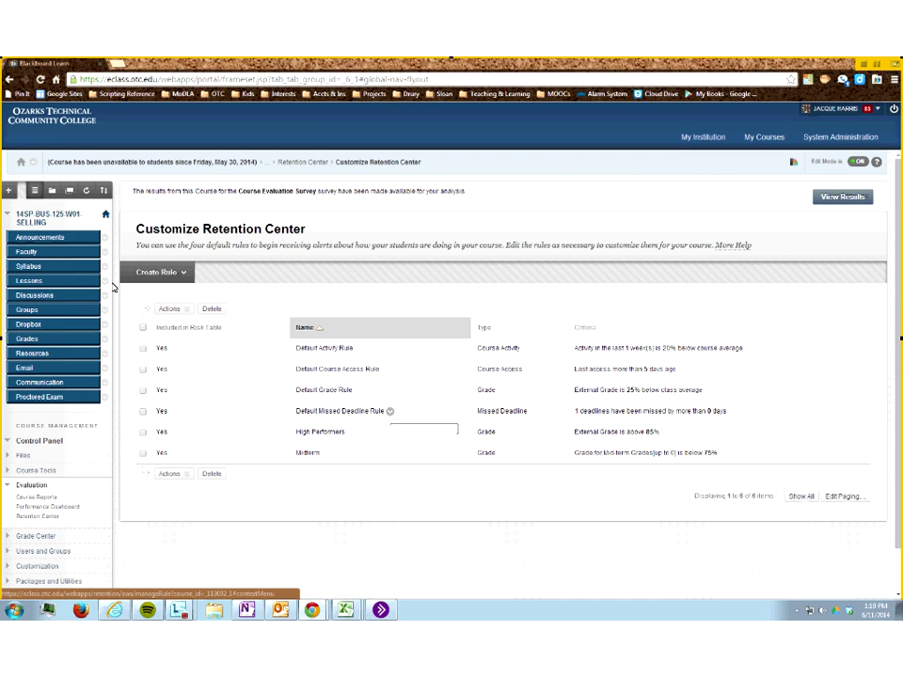
Start a new missed deadline rule named Missed, dismissing the notice about valid Grade Center items
left_click(181, 272)
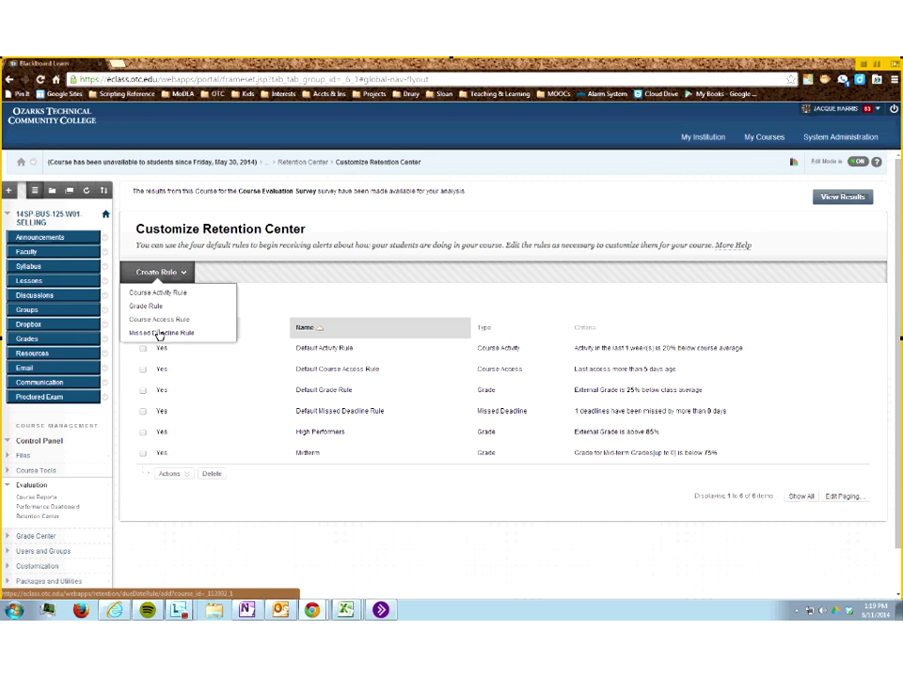
left_click(159, 333)
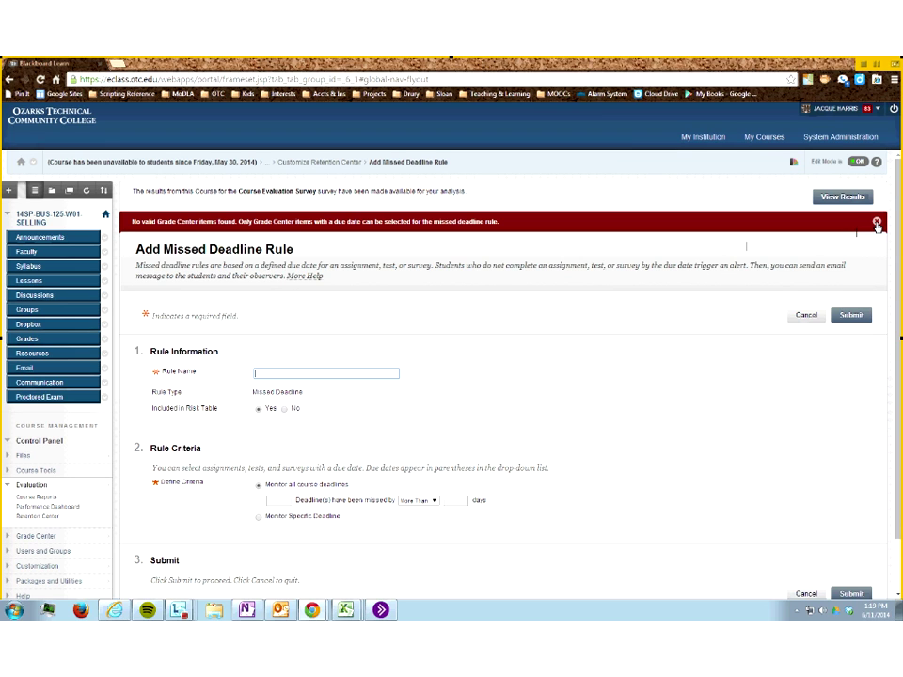
left_click(876, 223)
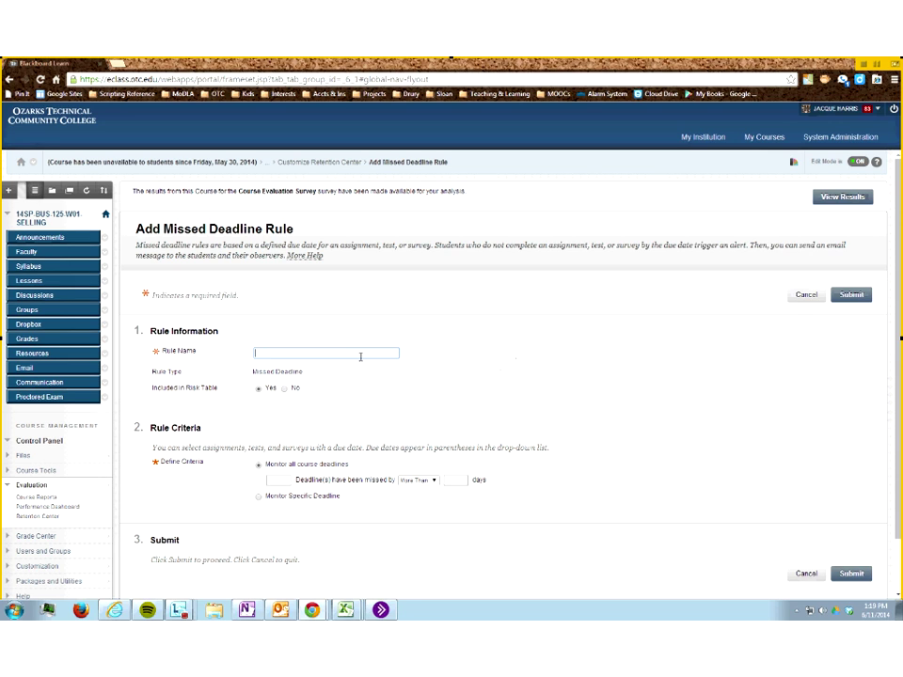
type("Missed")
Set the Missed rule's criteria to 3 course deadlines missed by more than 7 days
left_click(278, 480)
type("3")
left_click(432, 483)
left_click(458, 480)
left_click(461, 481)
type("7")
Check the specific-deadline option, switch back to monitoring all course deadlines and submit the Missed rule
left_click(259, 498)
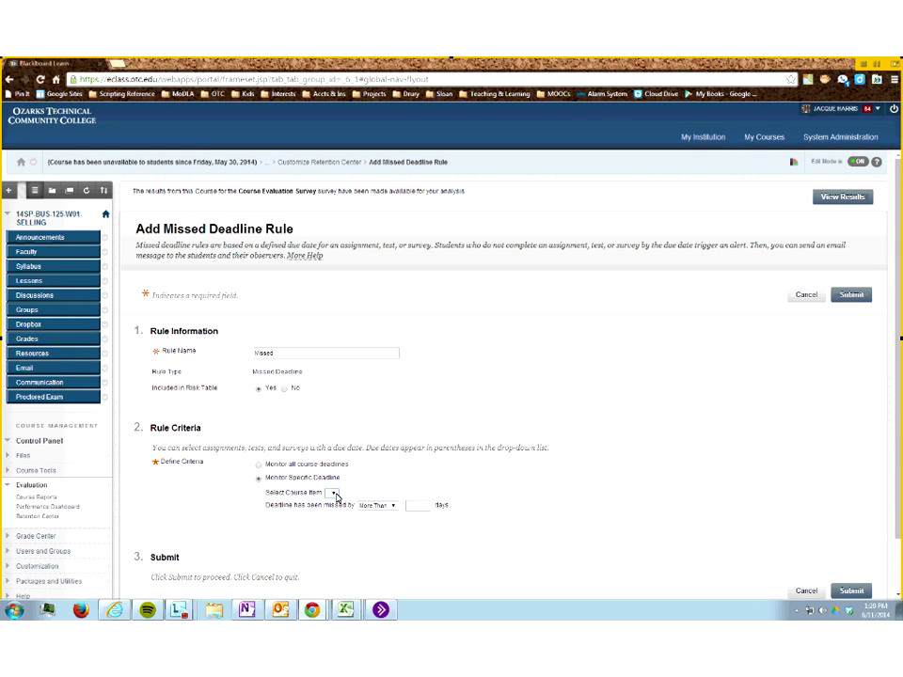
left_click(259, 465)
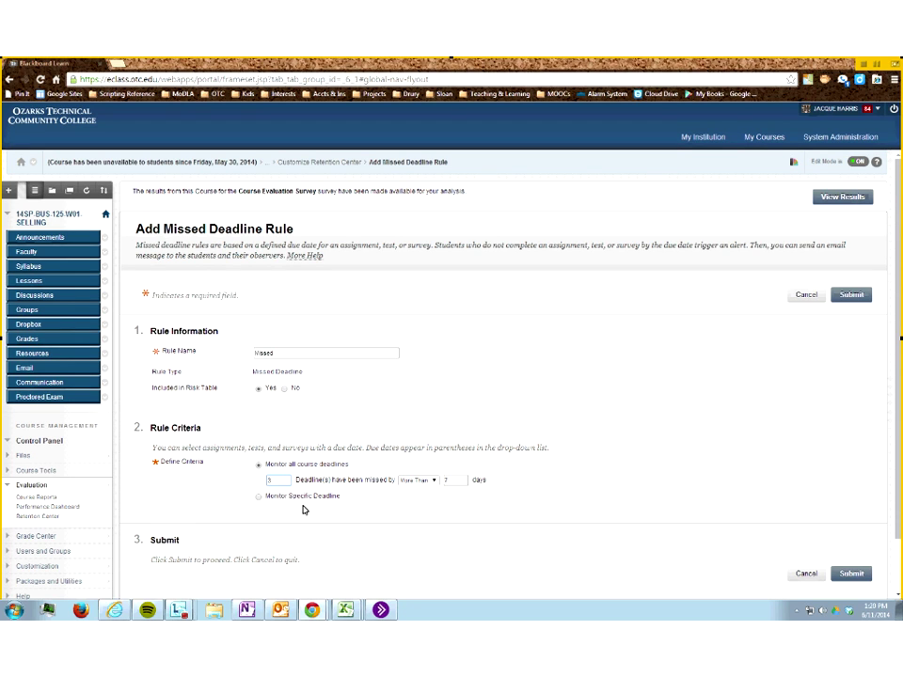
double_click(452, 480)
left_click(853, 297)
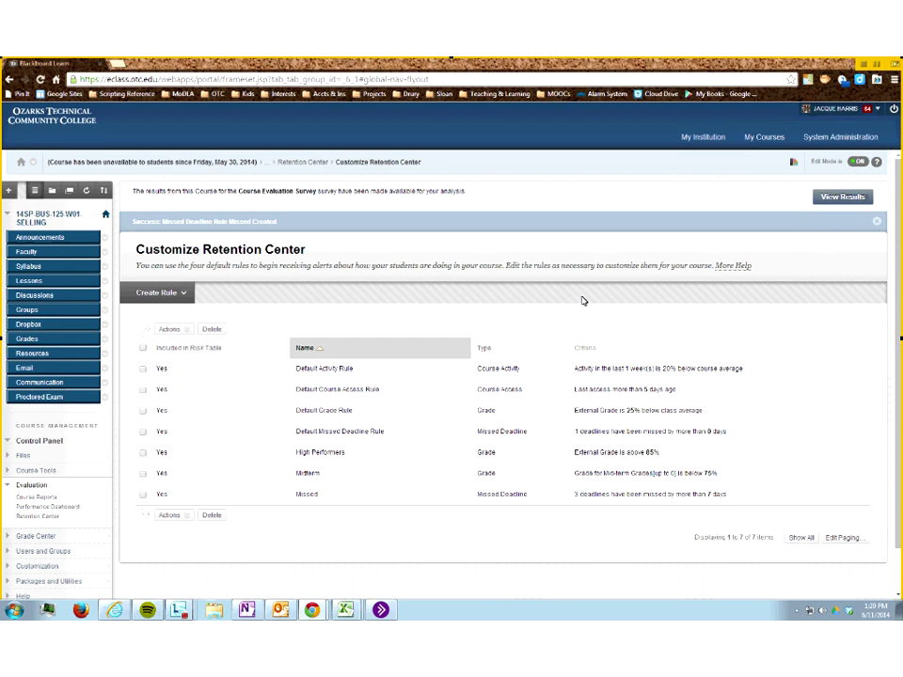
Return to the Retention Center overview and look through the list of students currently at risk
left_click(314, 163)
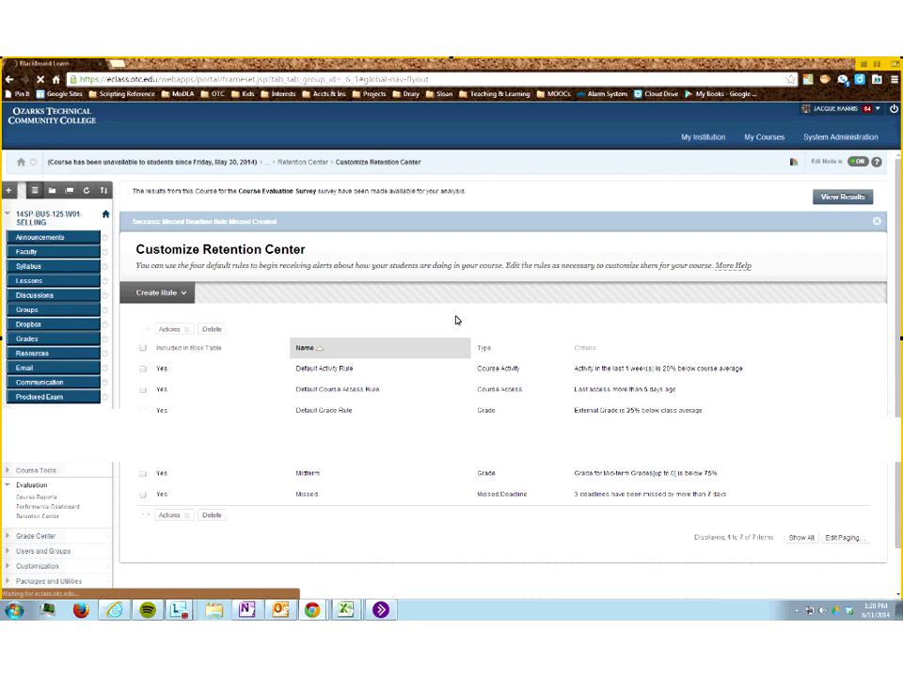
scroll(373, 395, "down", 5)
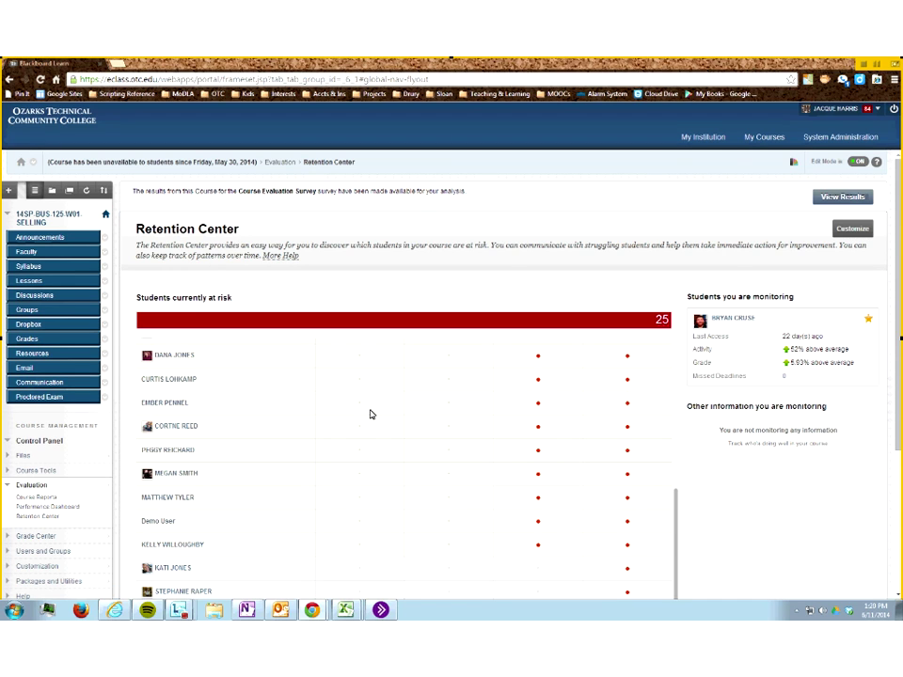
scroll(370, 414, "up", 5)
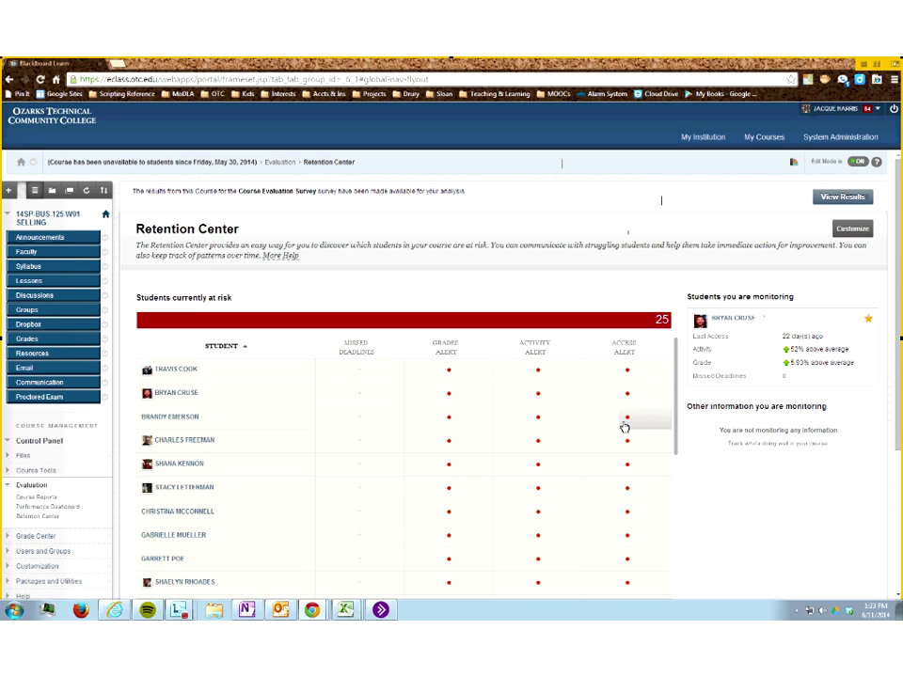
Review the matching risk factor in the second listed student's activity alert, check its Notify option and close the alert details
left_click(539, 395)
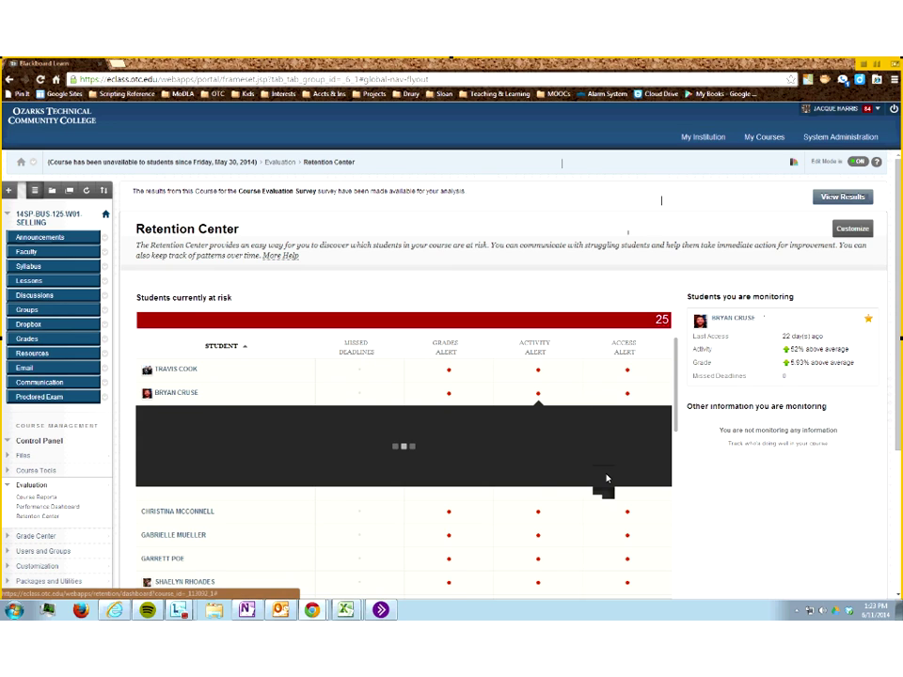
left_click(636, 497)
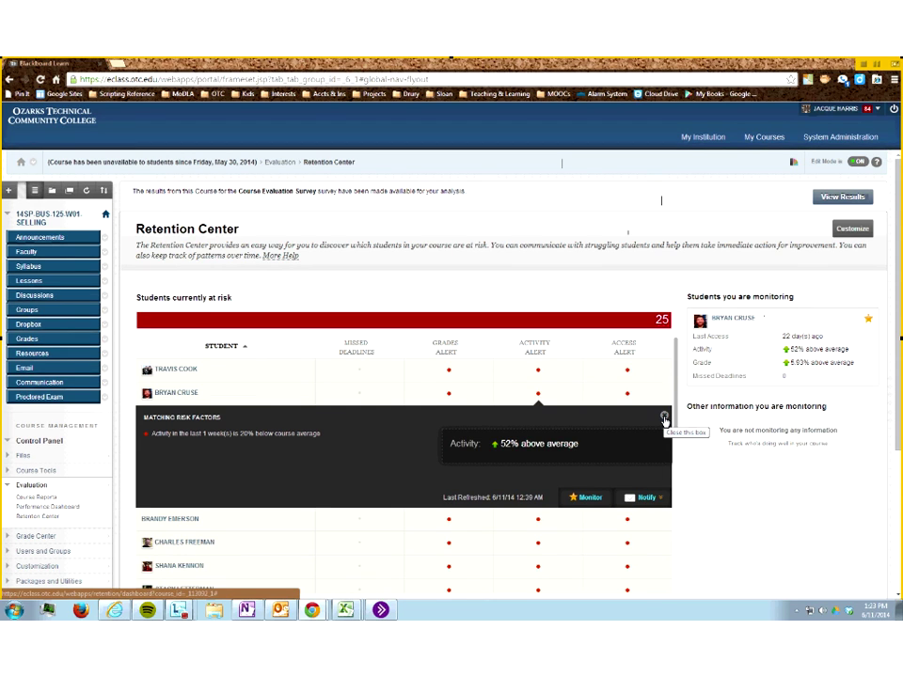
left_click(665, 416)
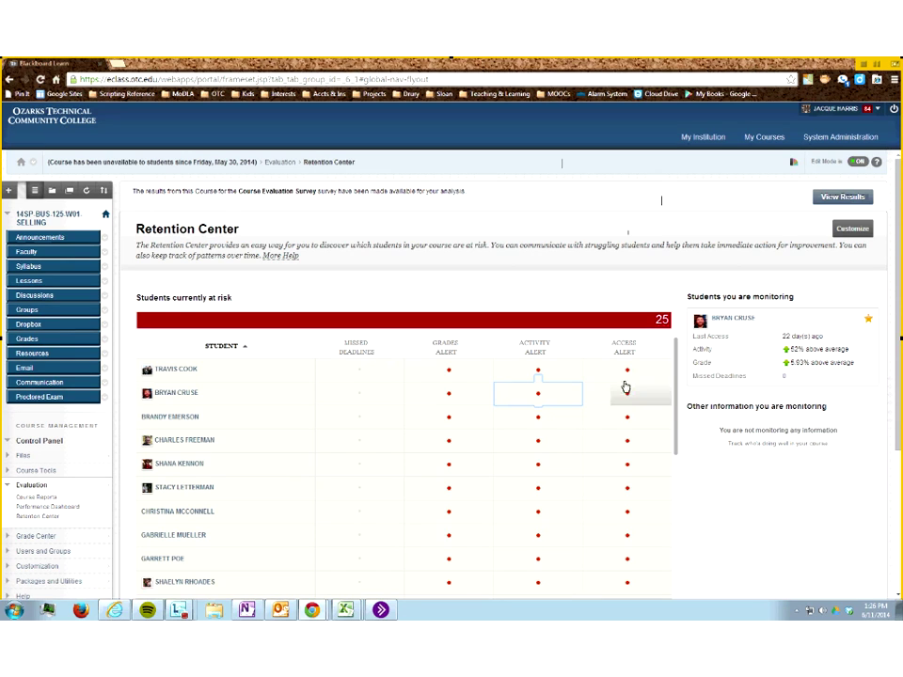
Reopen the second listed student's activity alert, view the recipient choices for a notification and close the details without notifying anyone
left_click(546, 402)
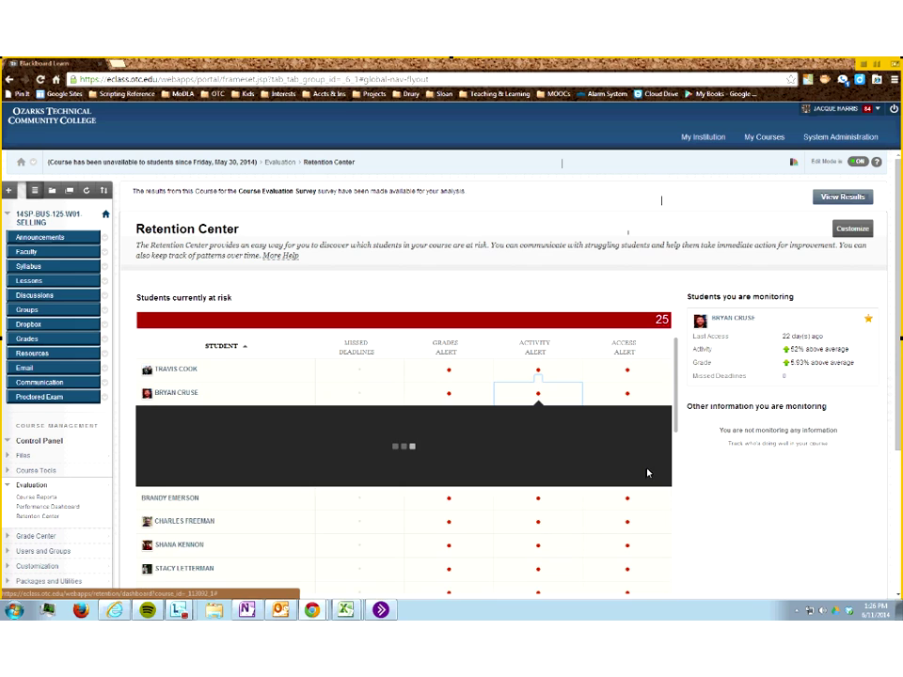
left_click(643, 498)
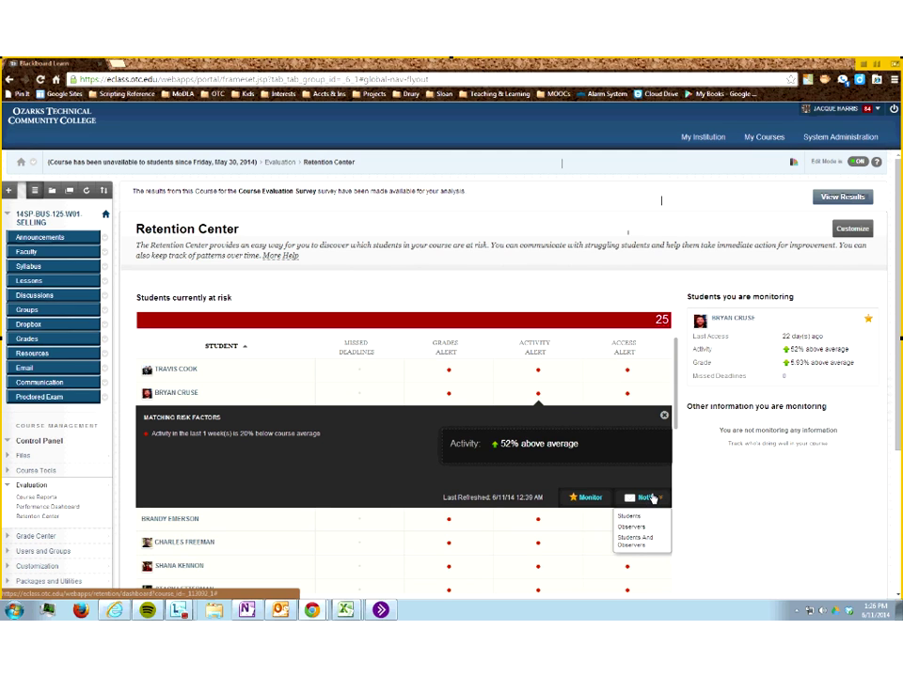
left_click(664, 417)
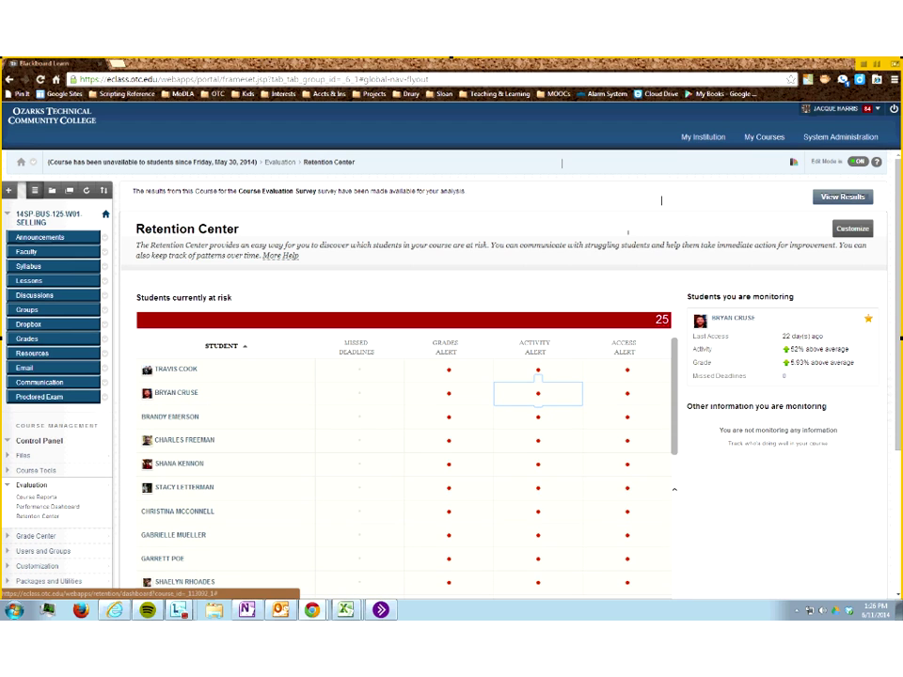